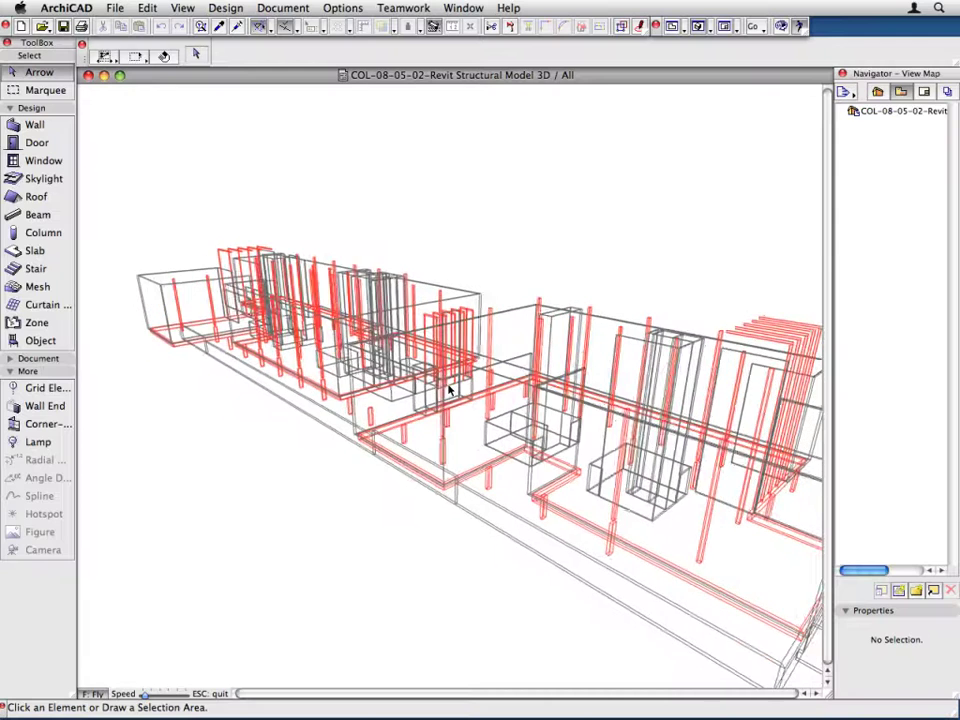
key("Up")
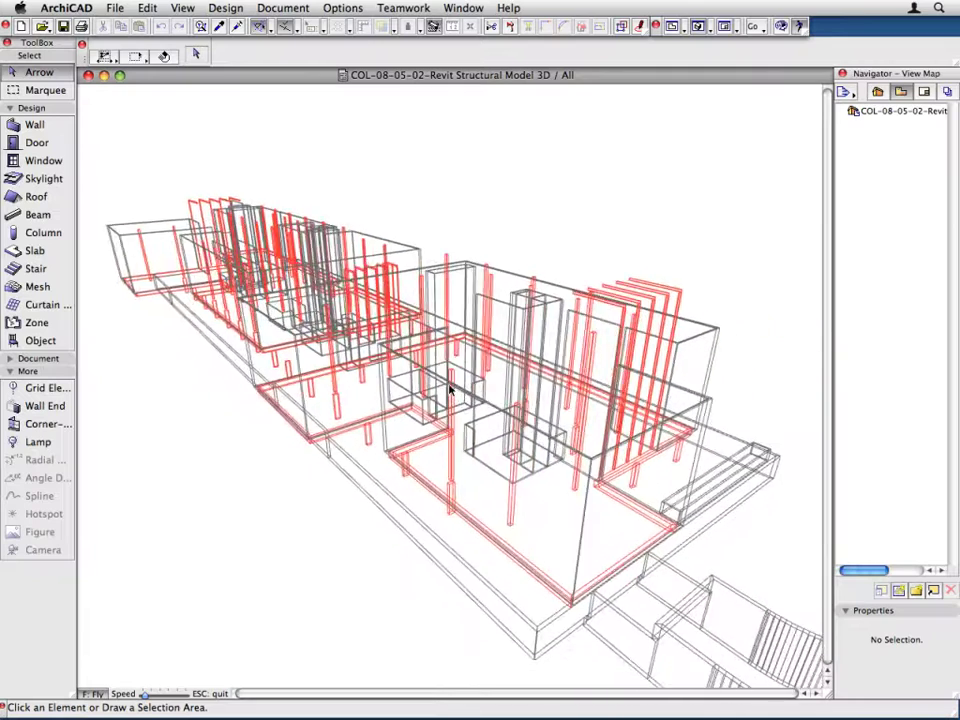
key("Up")
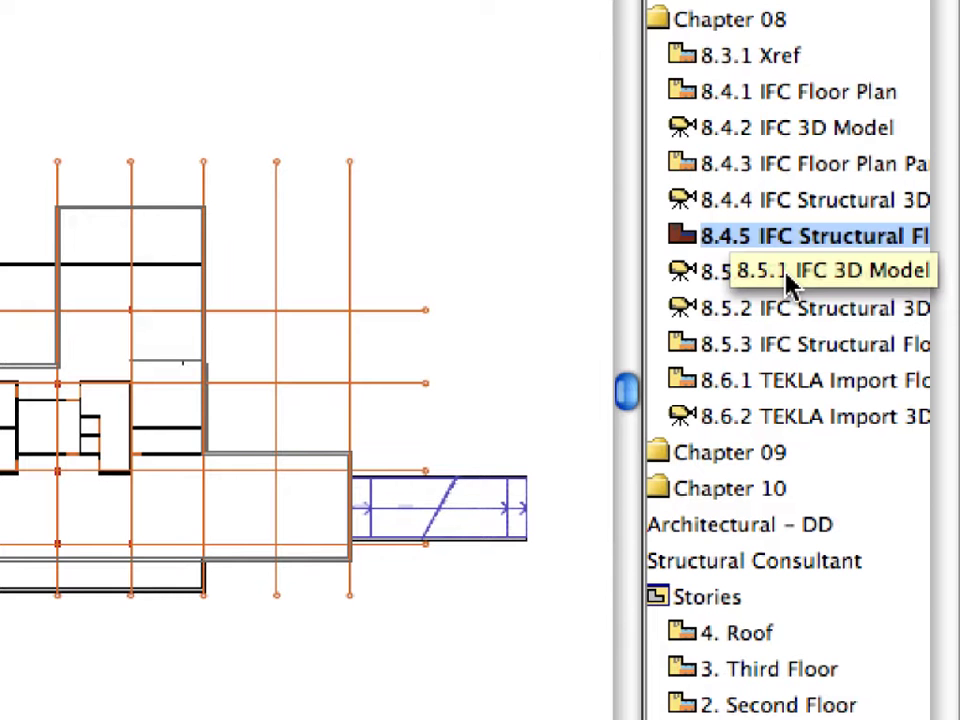
Open the 8.5.1 IFC 3D Model view and apply the Structural layer combination to it
double_click(788, 280)
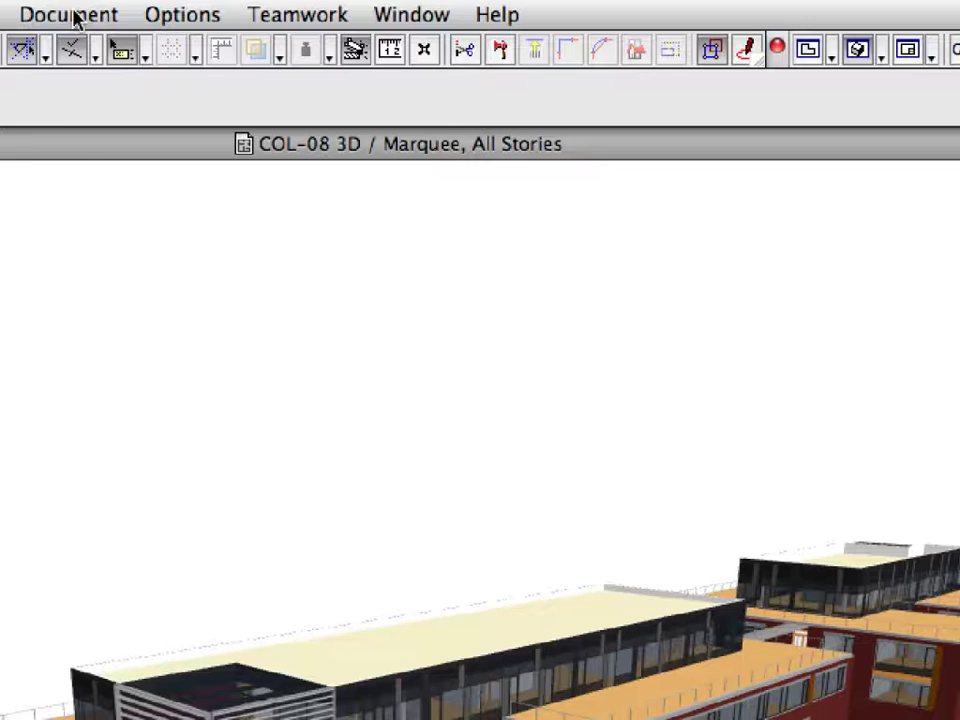
left_click(68, 15)
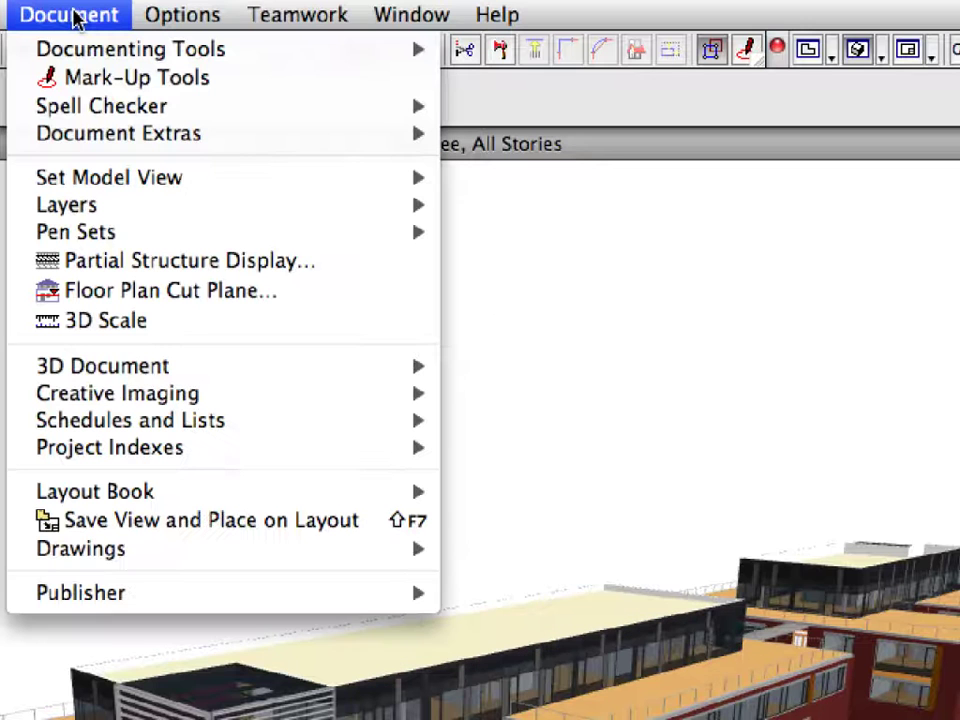
mouse_move(99, 207)
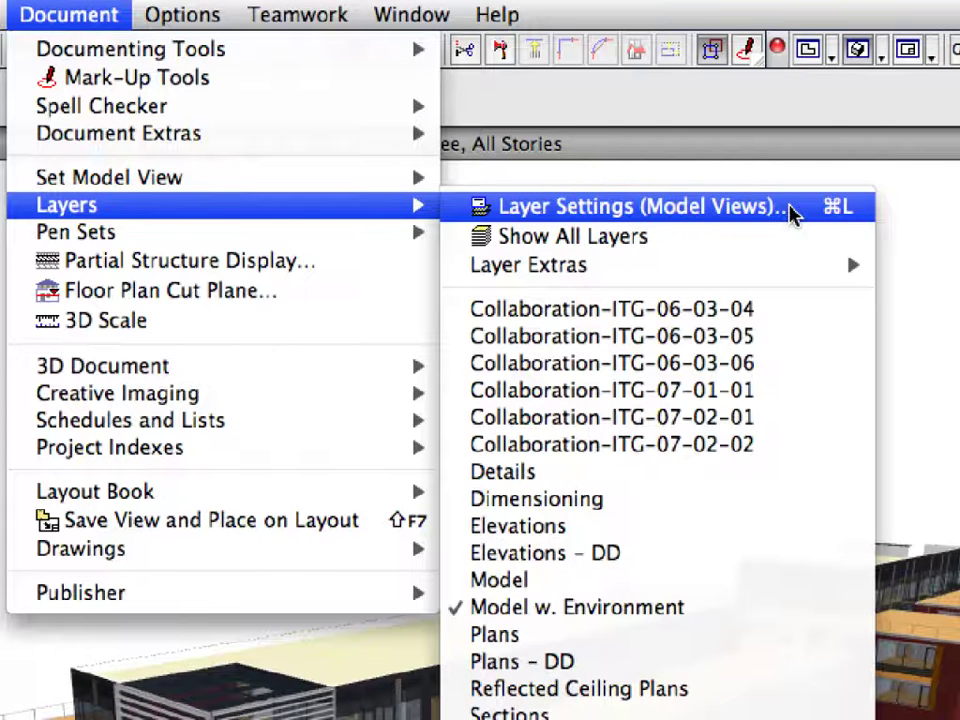
left_click(793, 215)
left_click(82, 589)
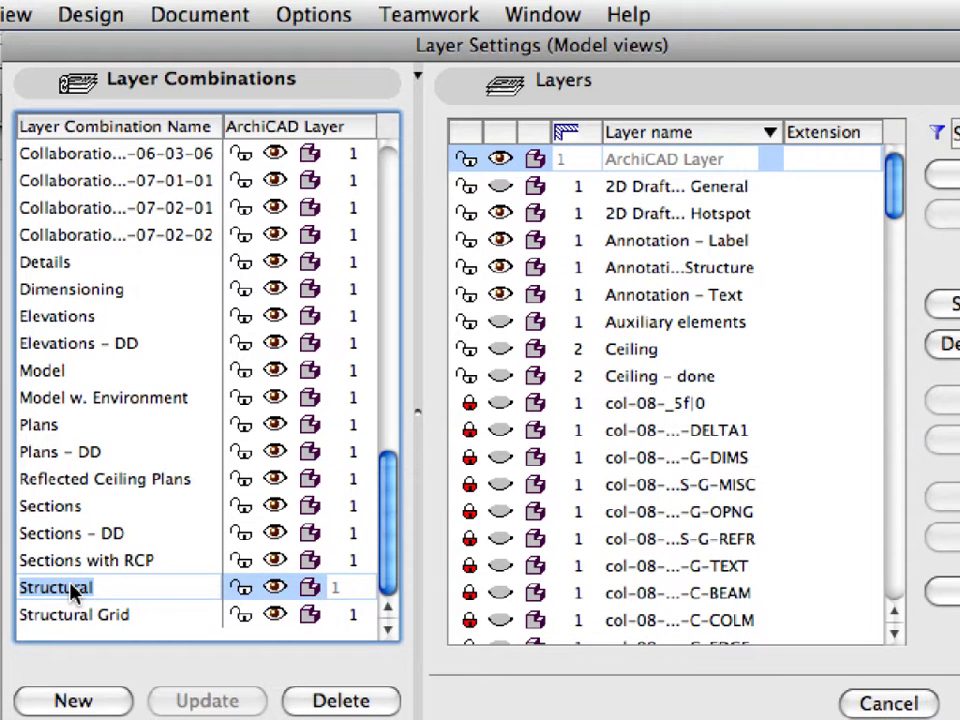
left_click_drag(891, 185, 895, 638)
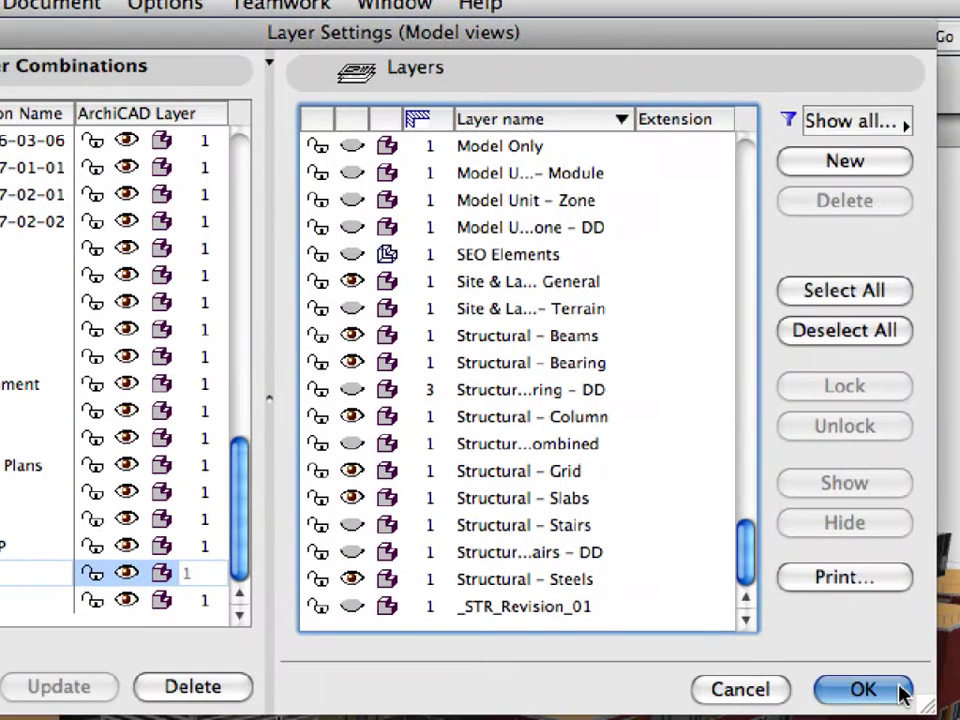
left_click(900, 690)
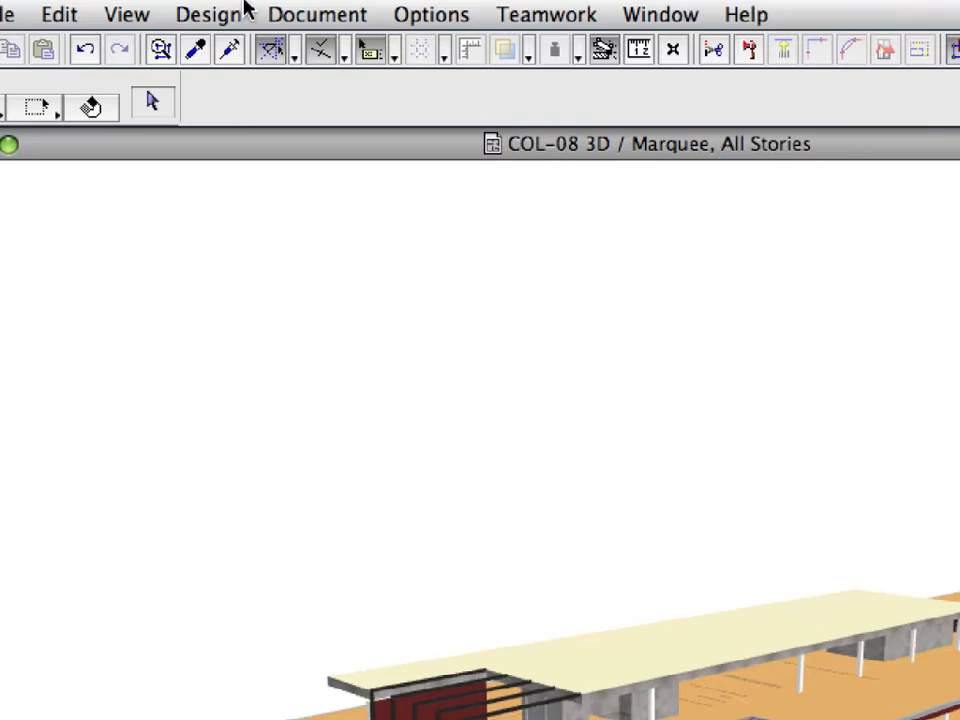
Filter the elements in 3D so that windows and doors are excluded from the displayed element types
left_click(180, 7)
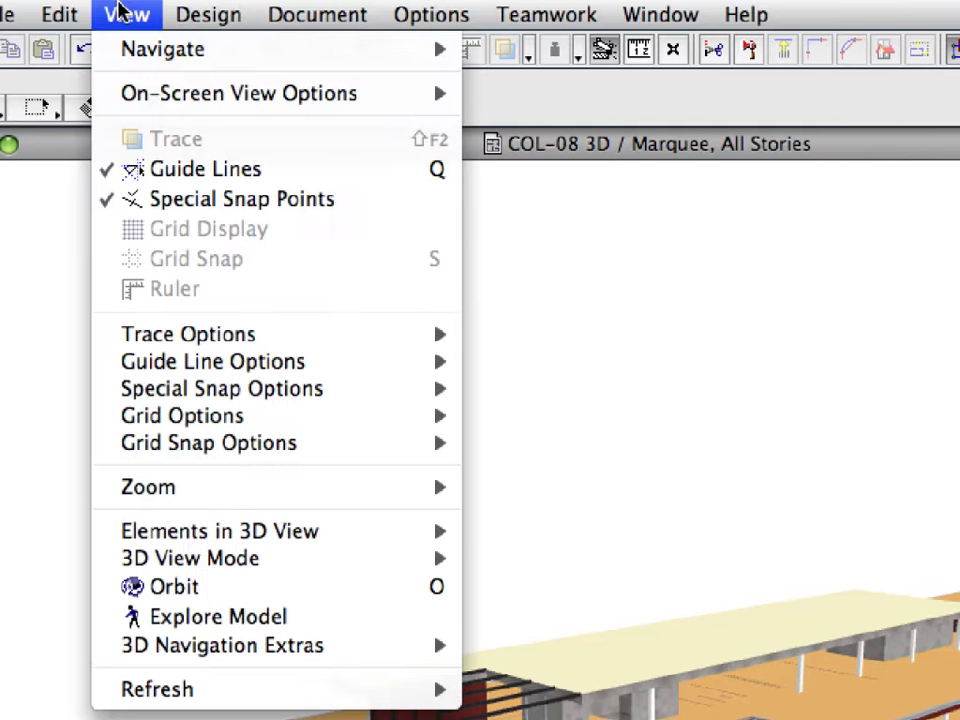
mouse_move(345, 533)
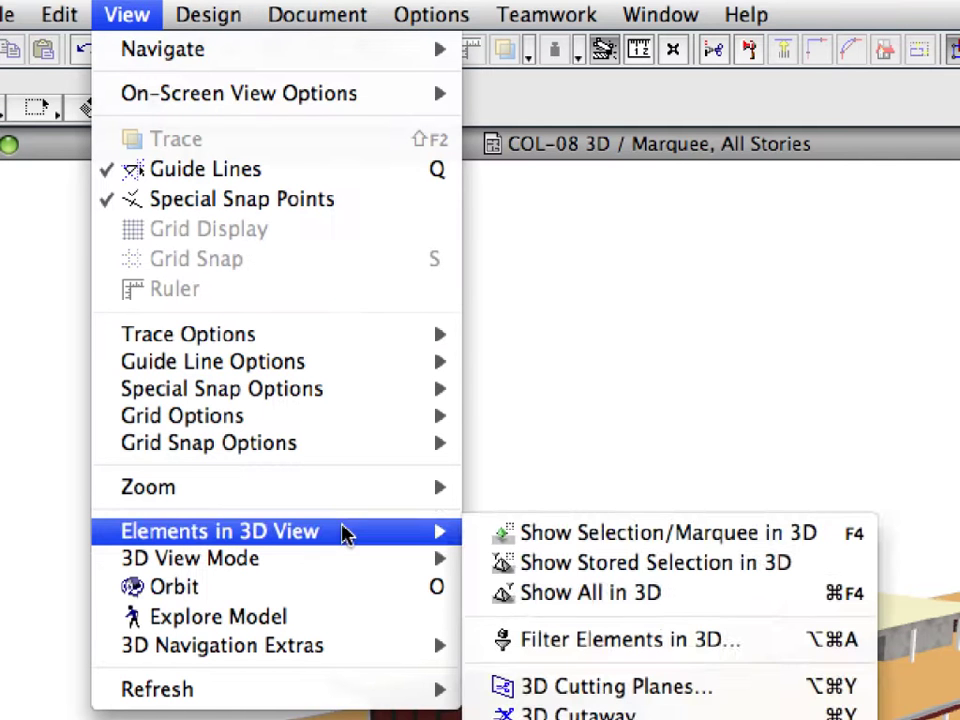
left_click(777, 641)
left_click(550, 540)
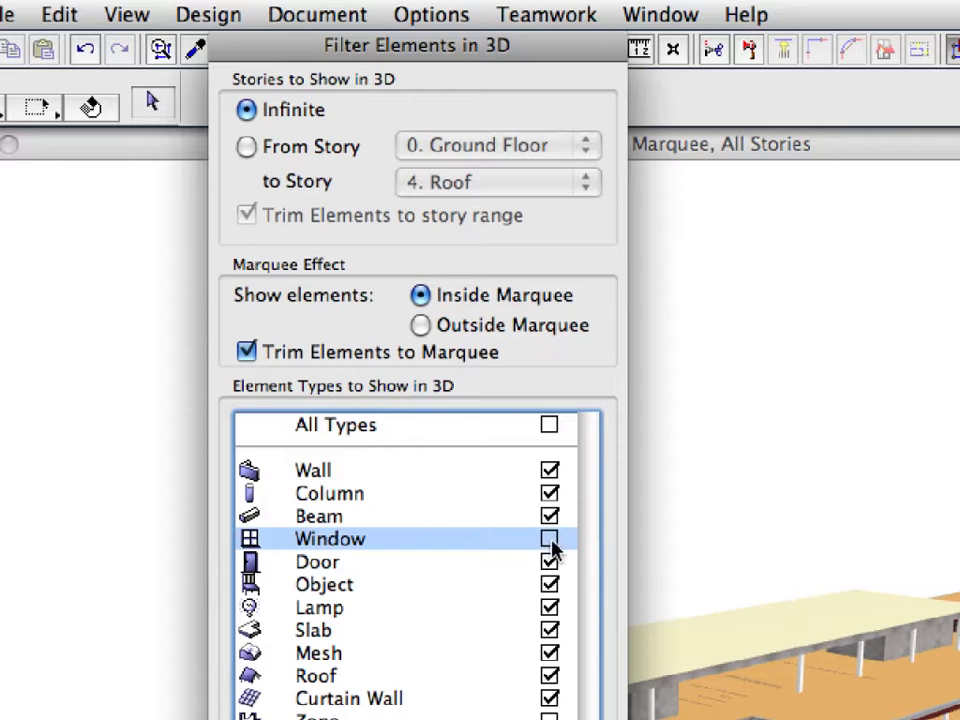
left_click(551, 563)
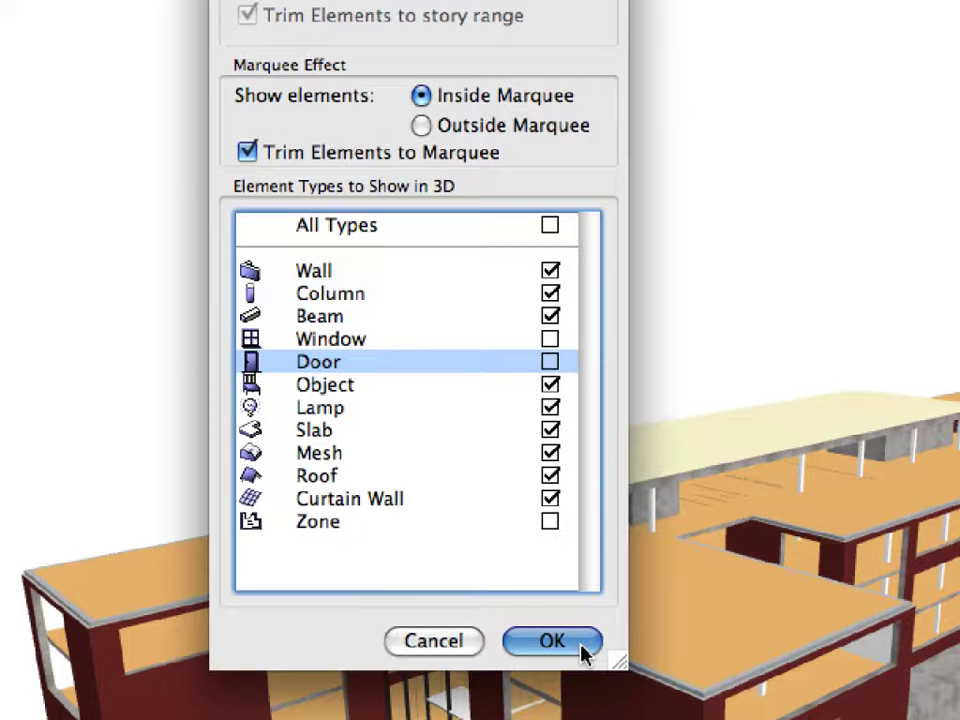
left_click(583, 651)
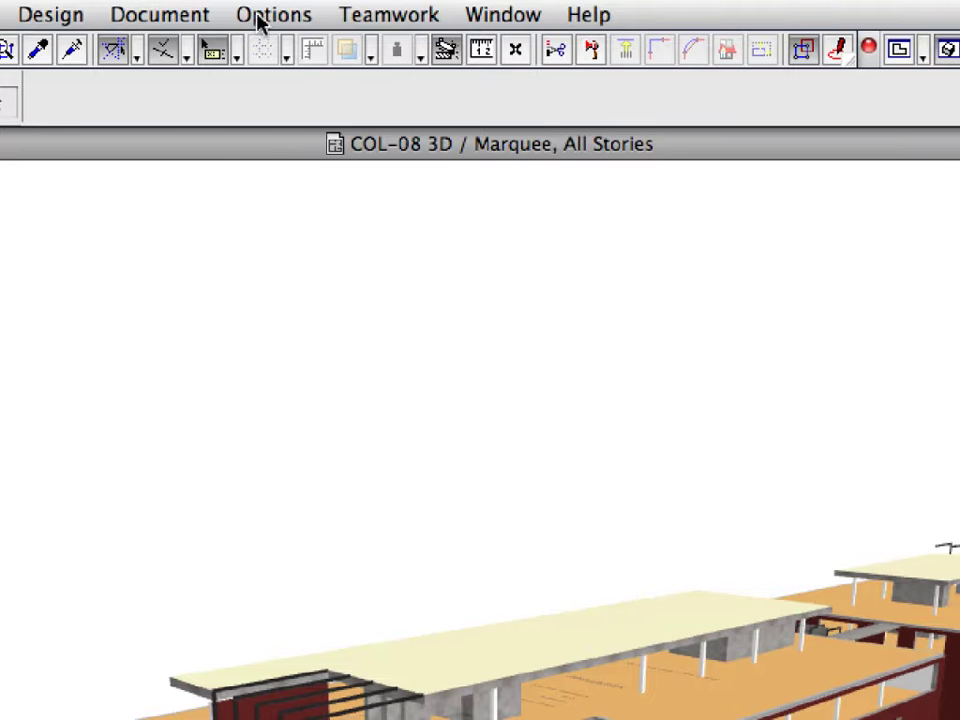
Set the partial structure display of the 3D model to Core Only
left_click(300, 8)
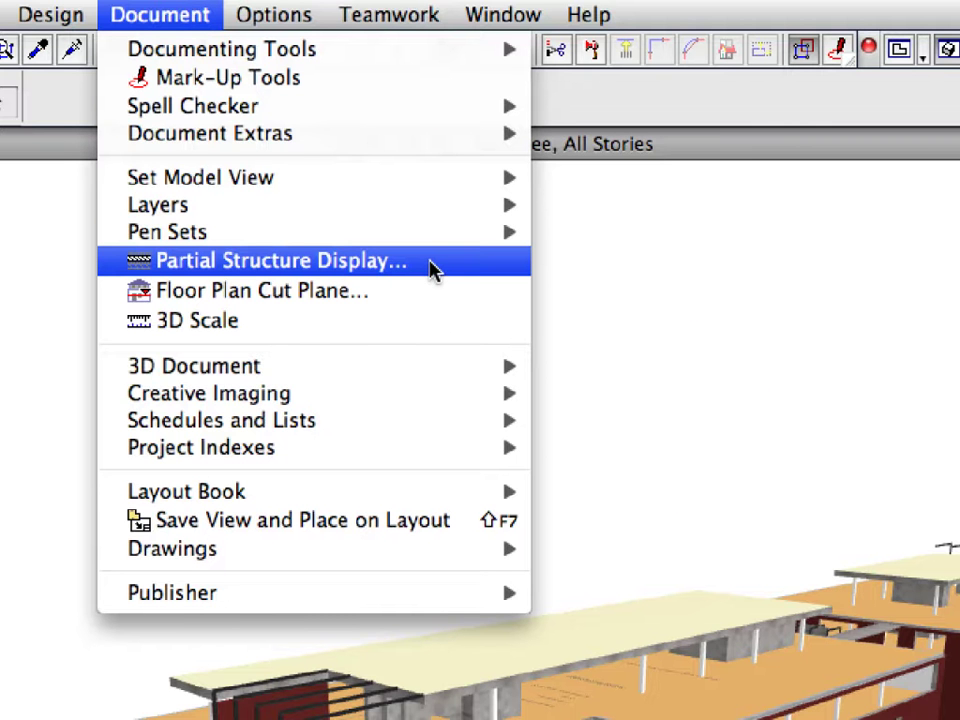
left_click(432, 264)
left_click(317, 286)
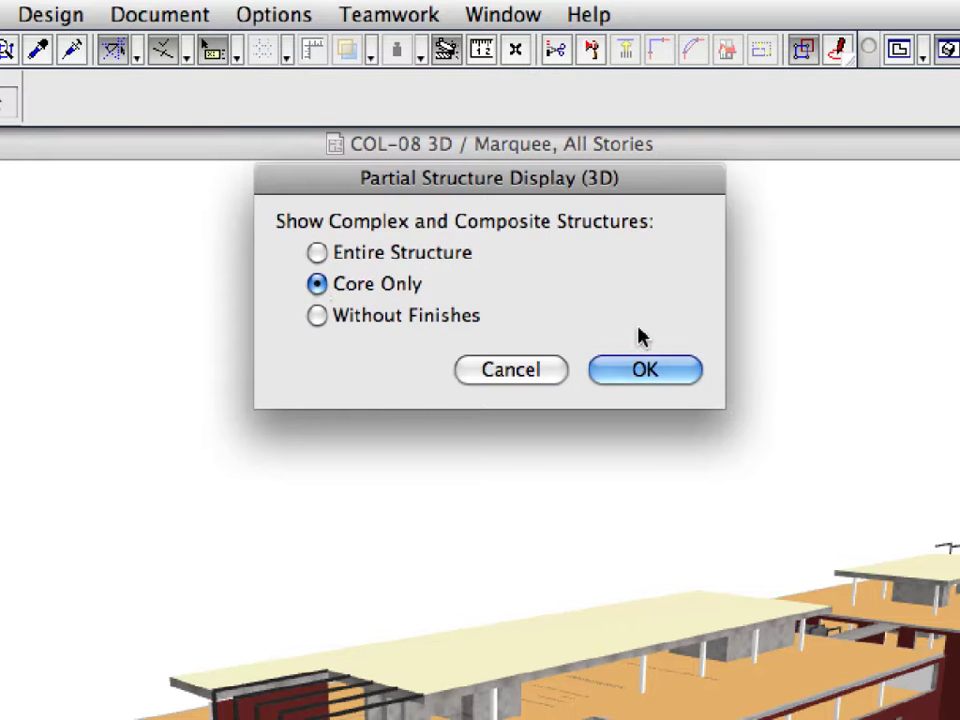
left_click(677, 370)
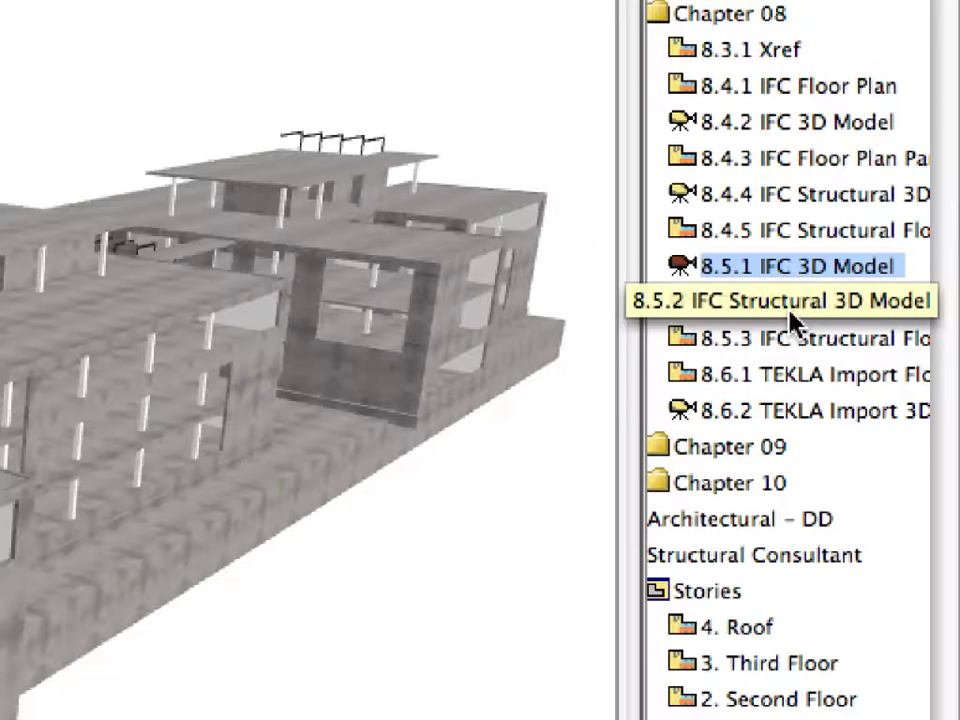
View the saved 8.5.2 IFC Structural 3D Model and switch to the 8.5.3 IFC Structural Floor Plan view
double_click(730, 303)
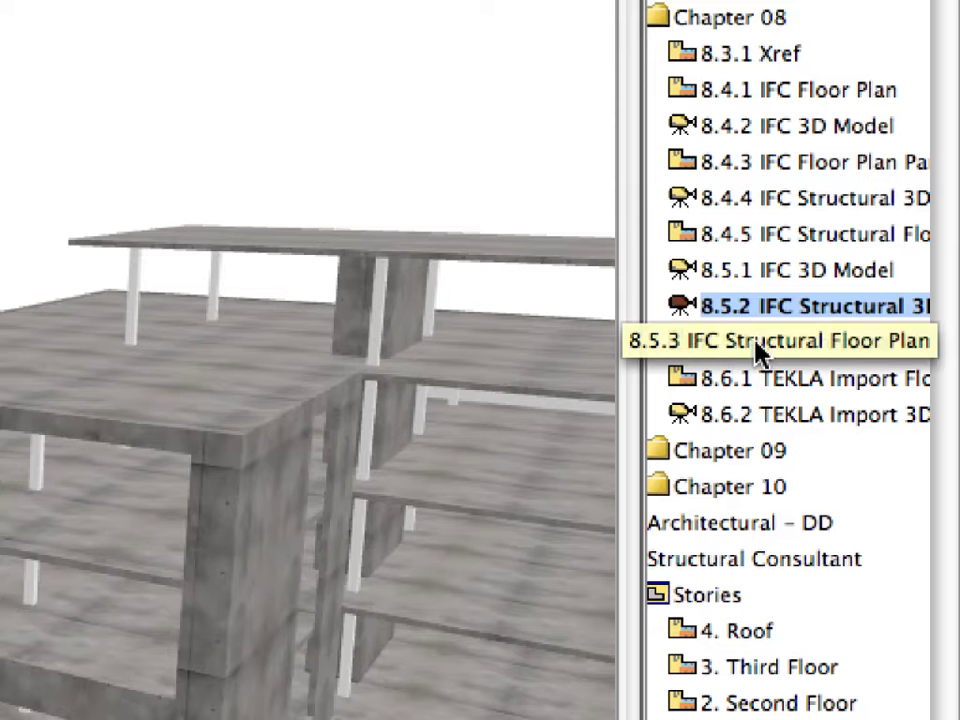
double_click(727, 352)
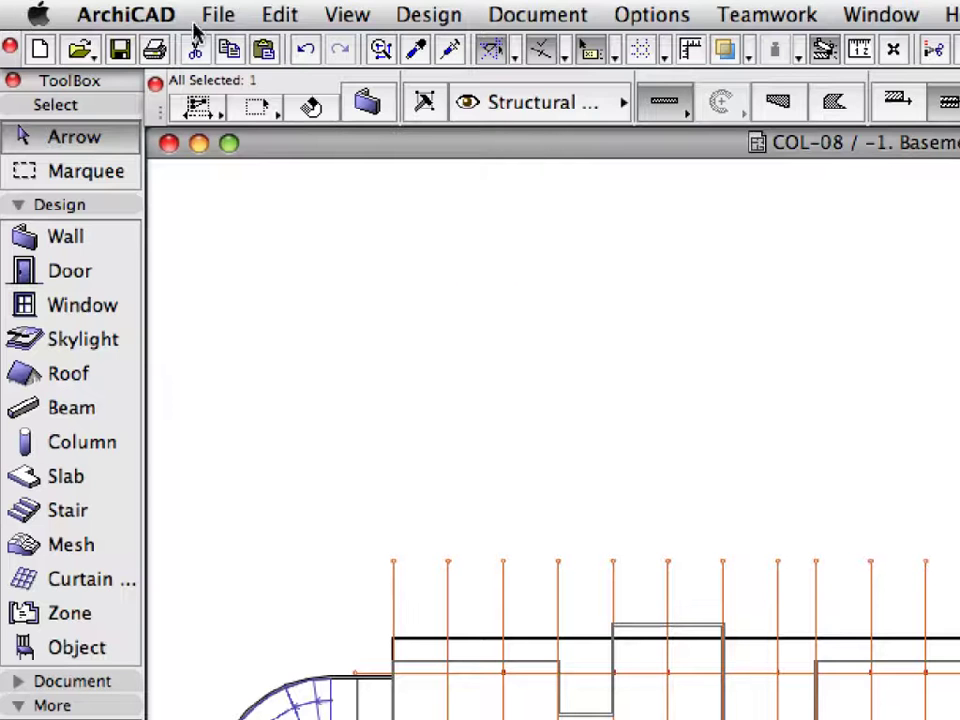
Save the structural floor plan in IFC_2X3 format as "COL-08-05-01-Structural Model.ifc" in the Chapter 08 folder
left_click(114, 9)
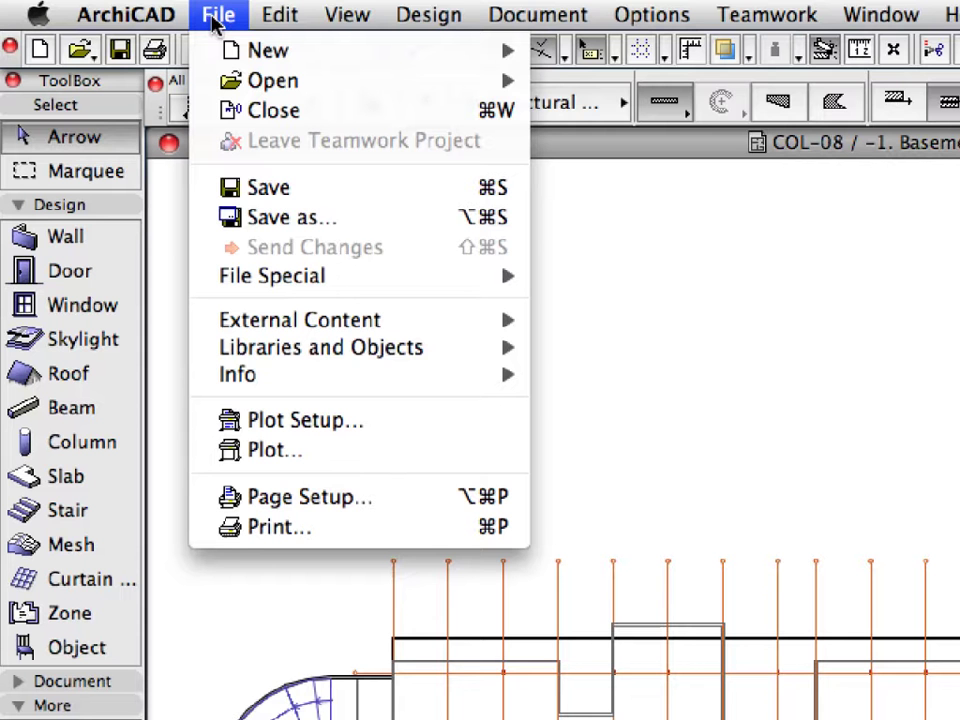
left_click(385, 232)
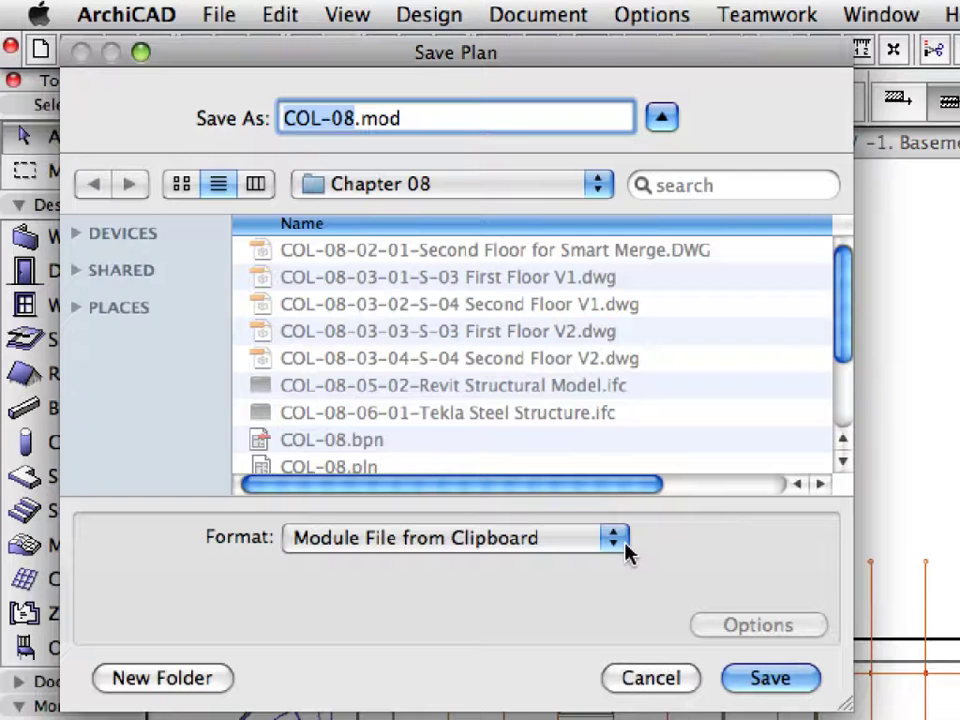
left_click(623, 548)
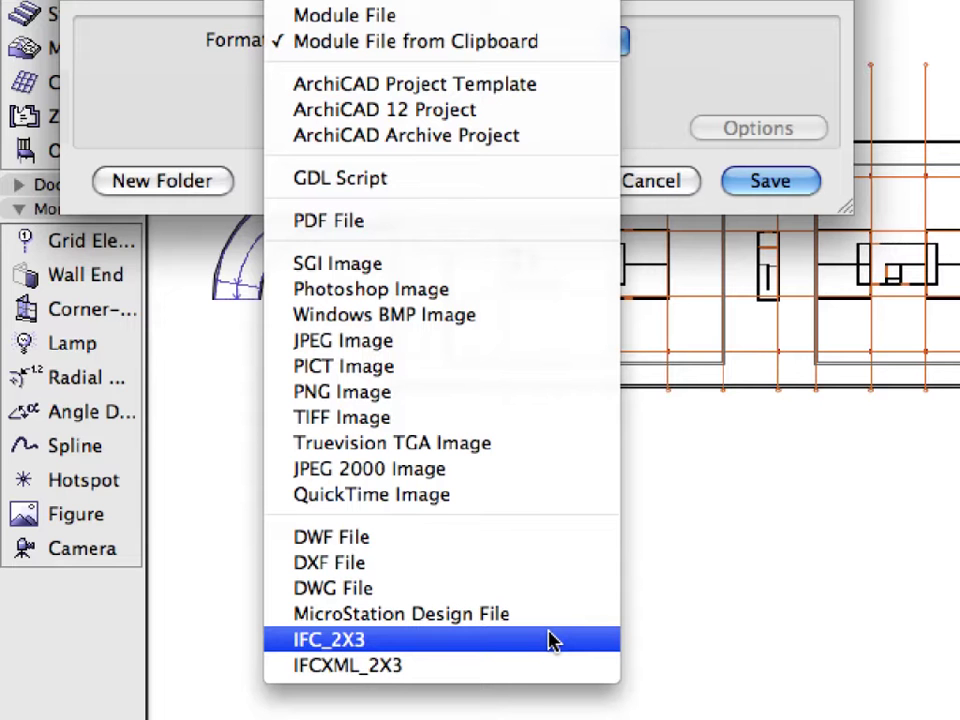
left_click(551, 640)
left_click(351, 118)
type("-")
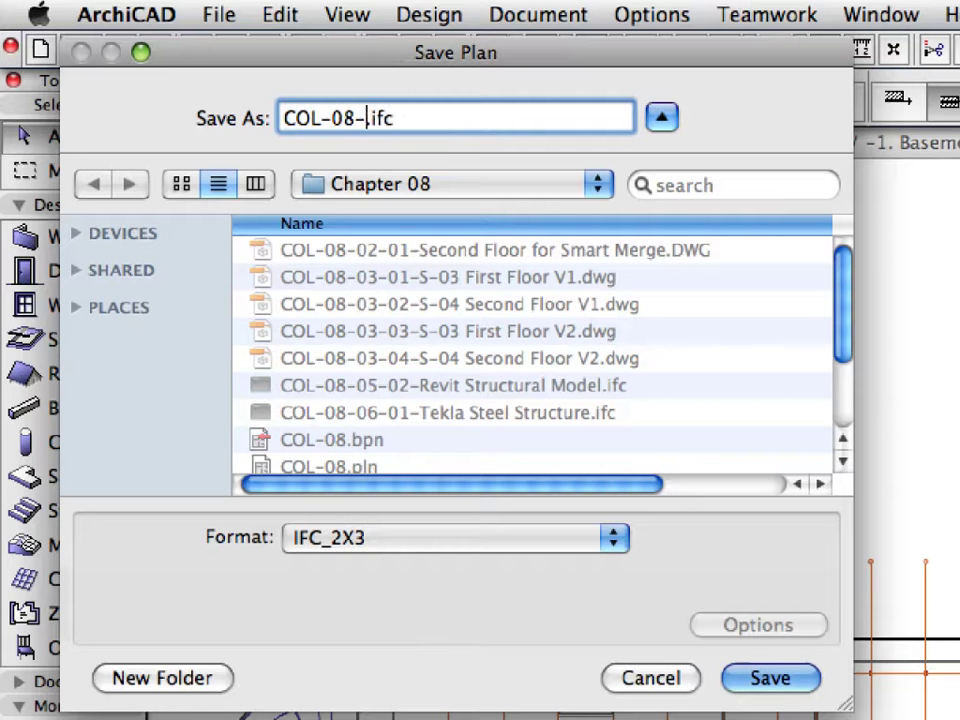
type("05-01-Structur")
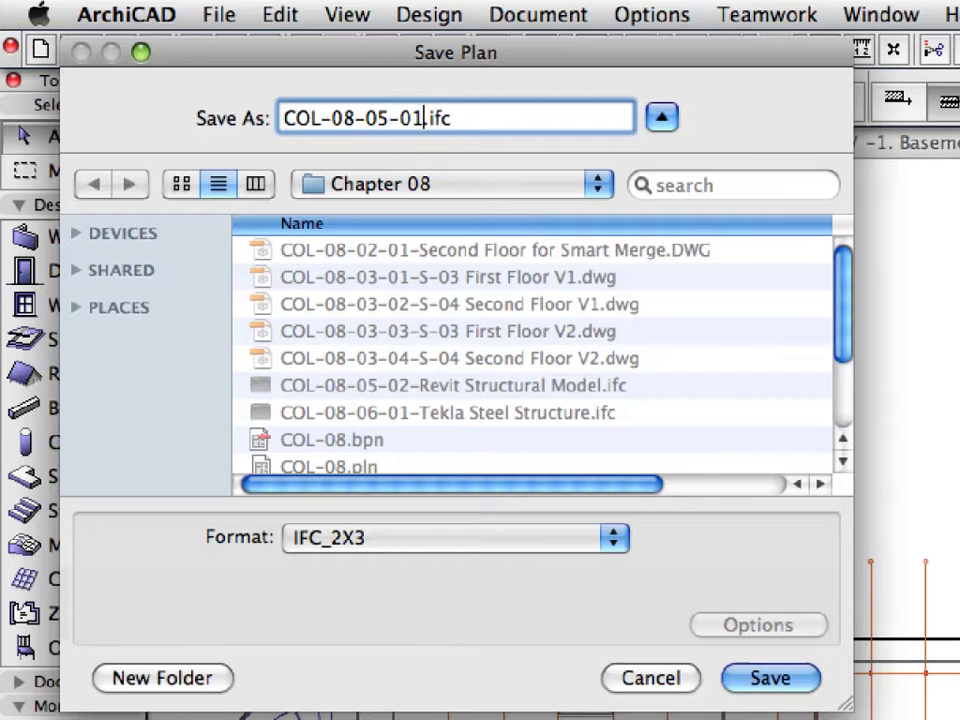
type("al Model")
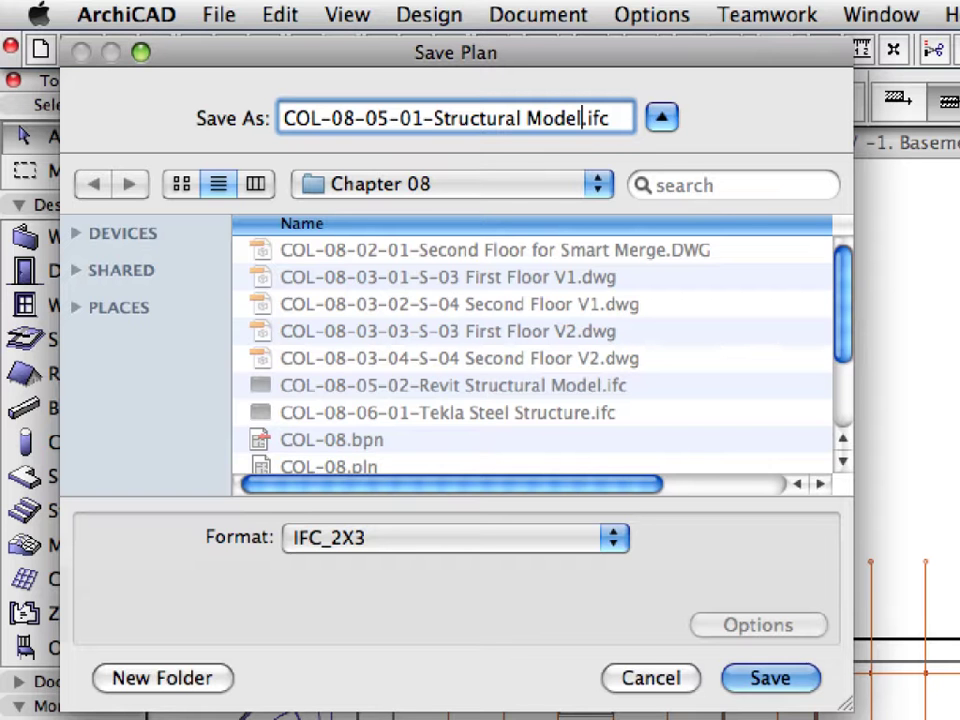
left_click(808, 681)
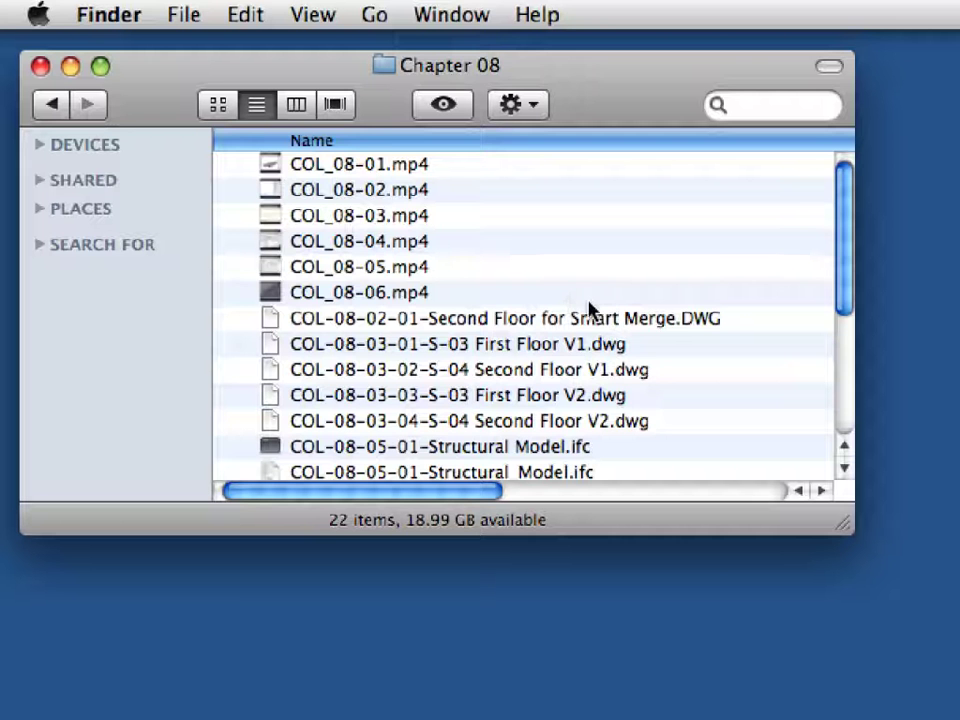
In Finder, open "IFC 2x3 Reference Guide for AC 13.pdf" from the Chapter 08 folder
scroll(589, 313, "down", 5)
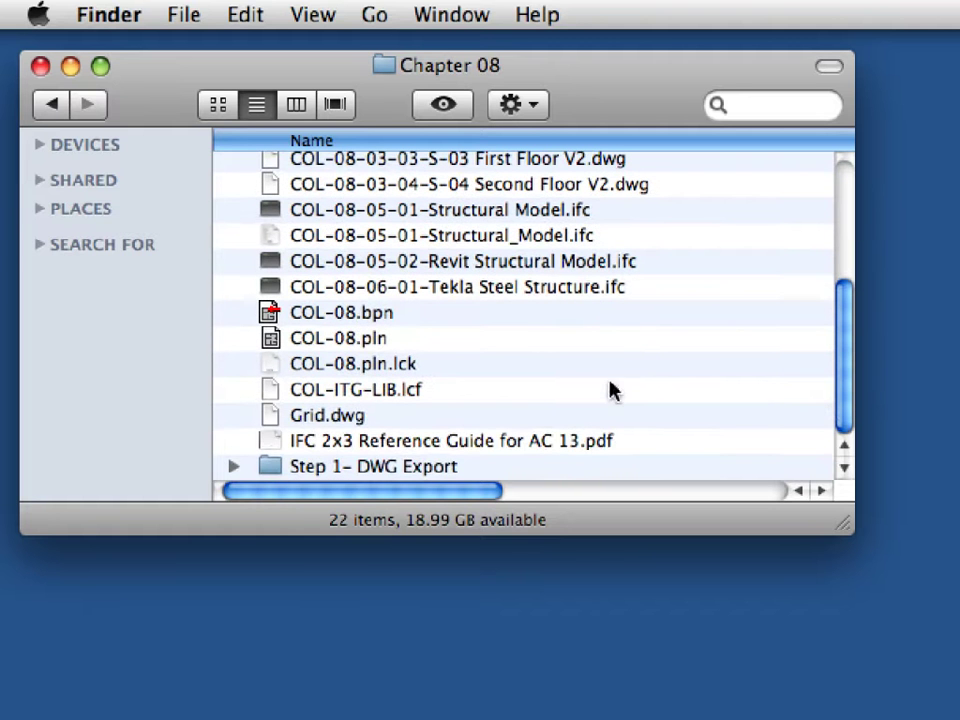
left_click(613, 440)
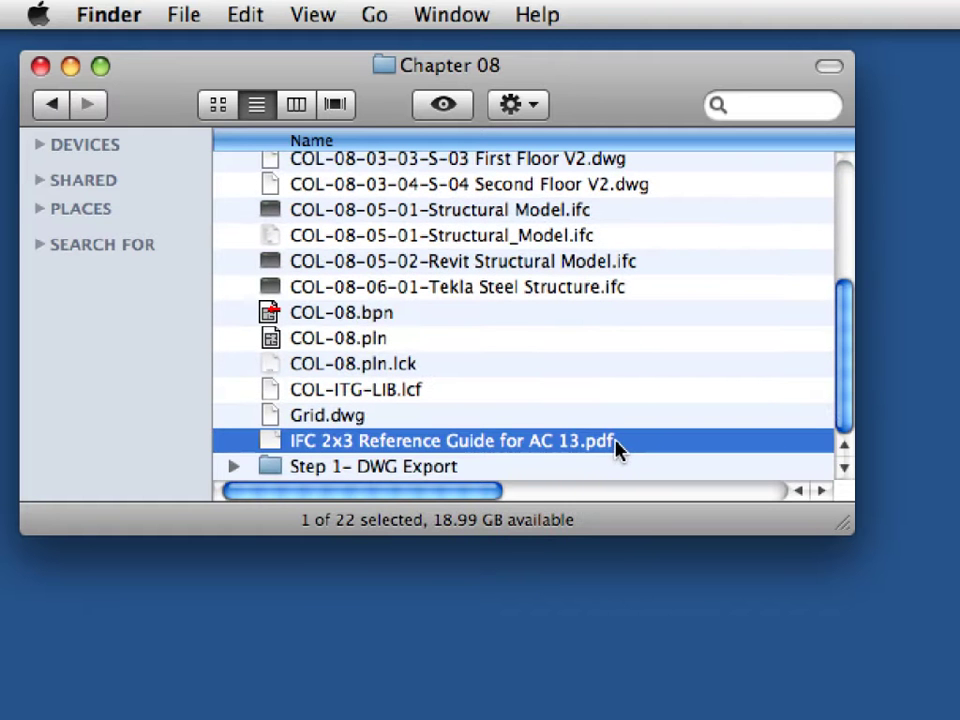
right_click(620, 450)
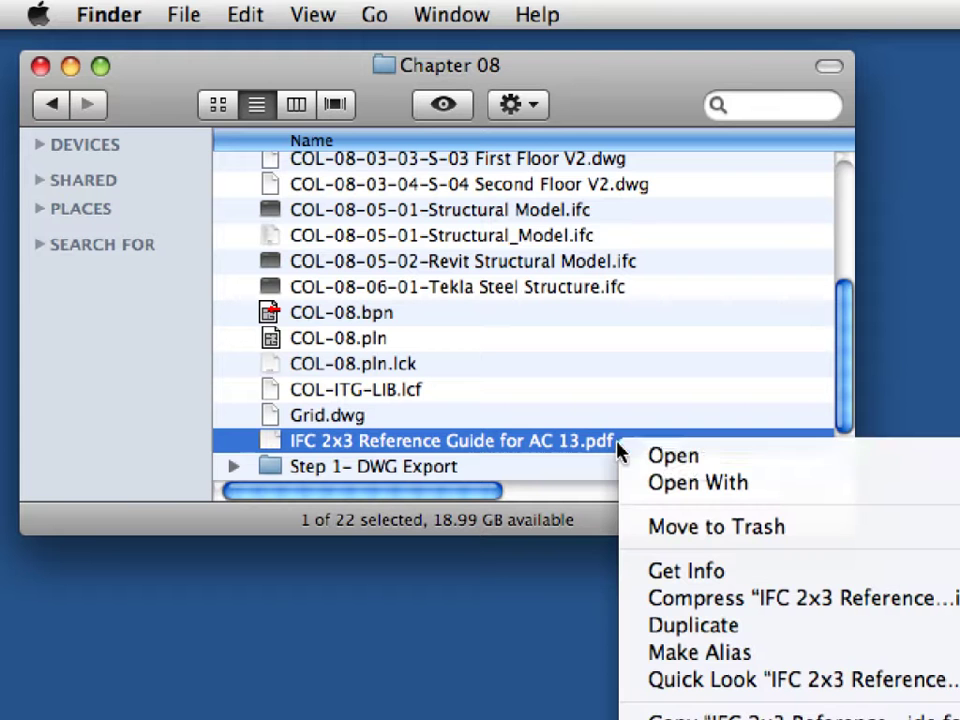
left_click(672, 457)
Review the guide's Structural-Related IFC Features section with its subsections, and the IFC settings for thermal calculation and quantity takeoff
left_click(145, 484)
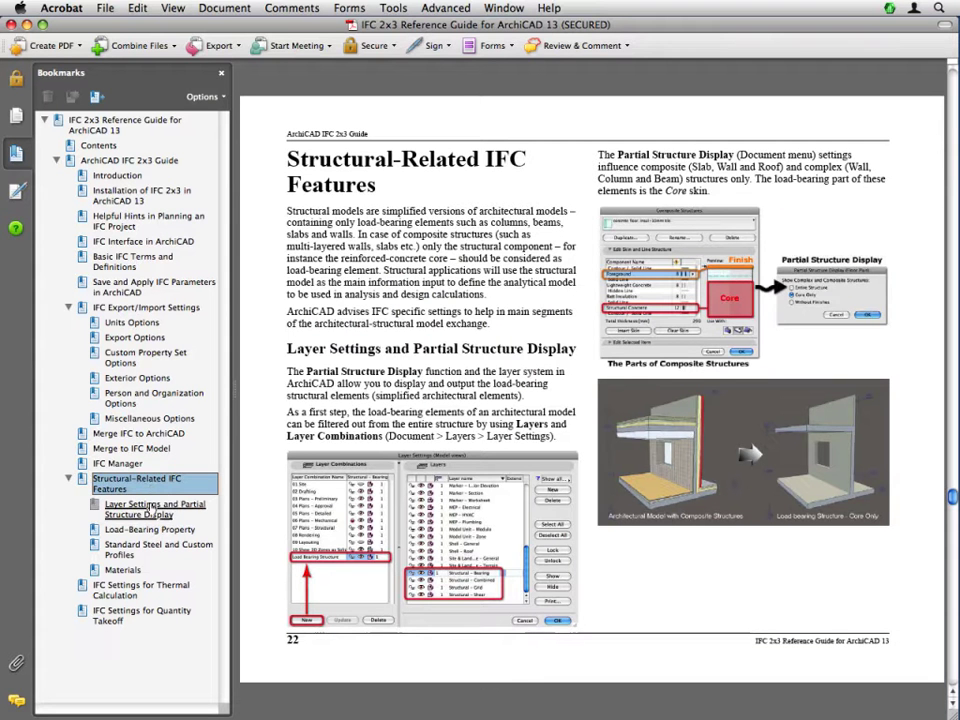
left_click(147, 508)
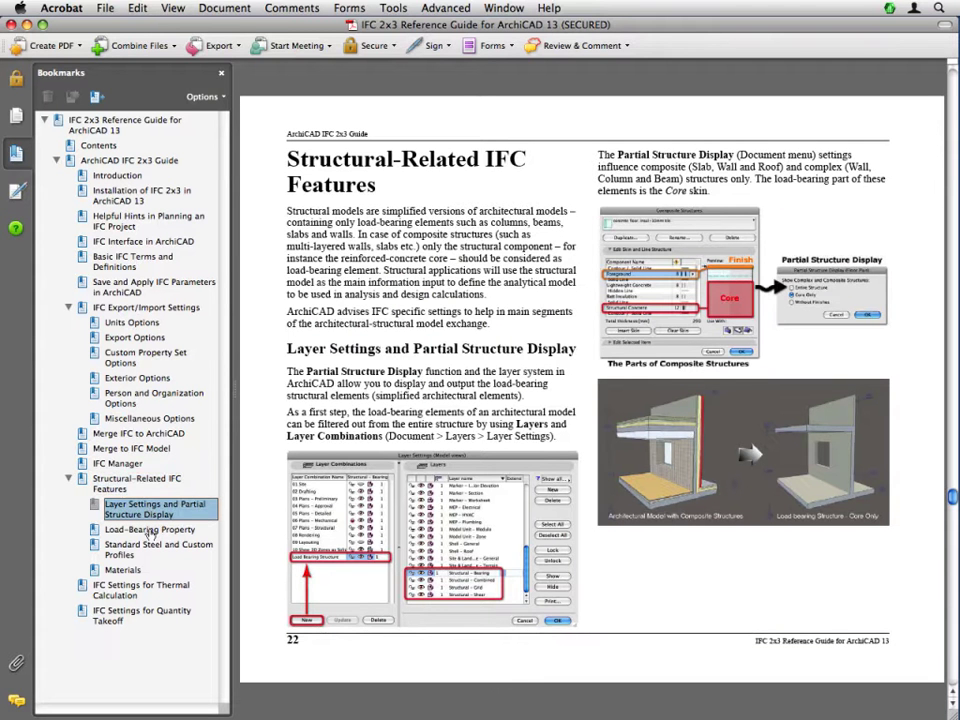
left_click(150, 530)
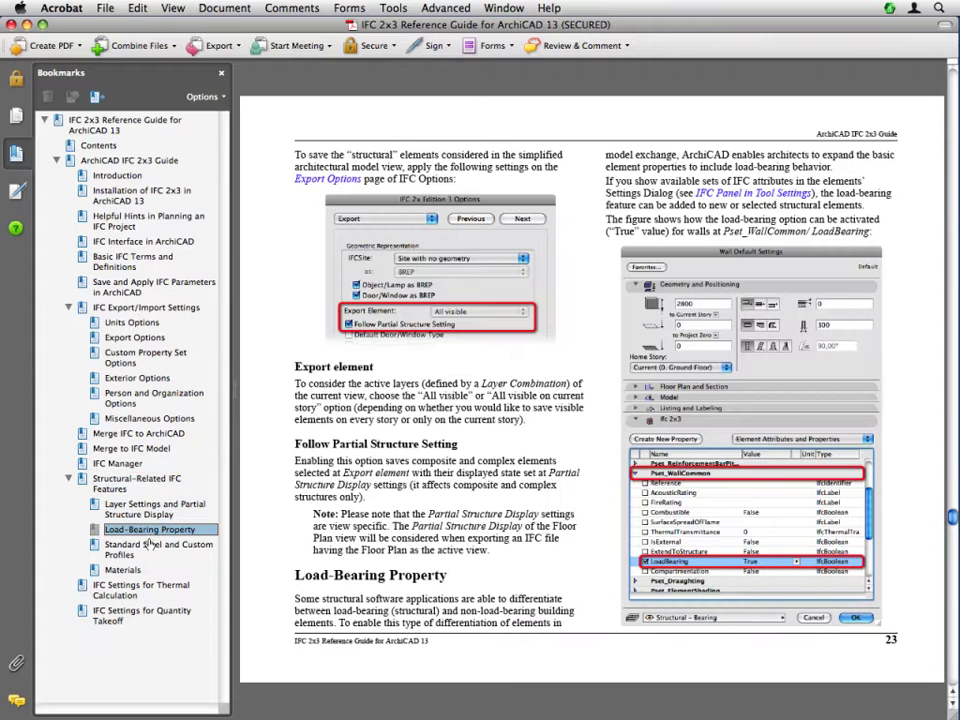
left_click(148, 544)
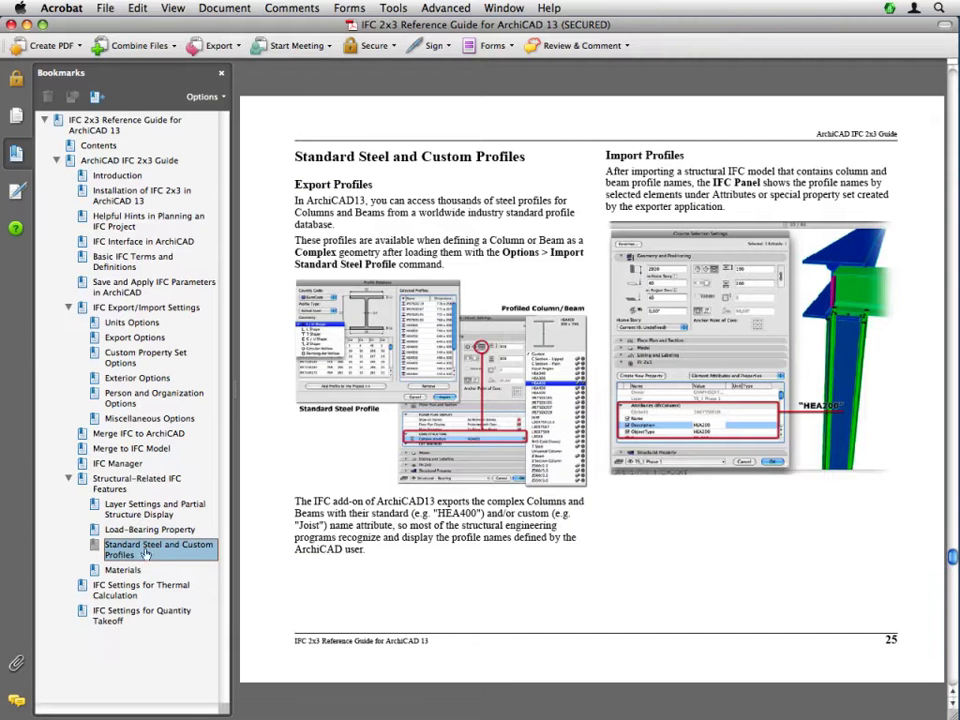
left_click(129, 569)
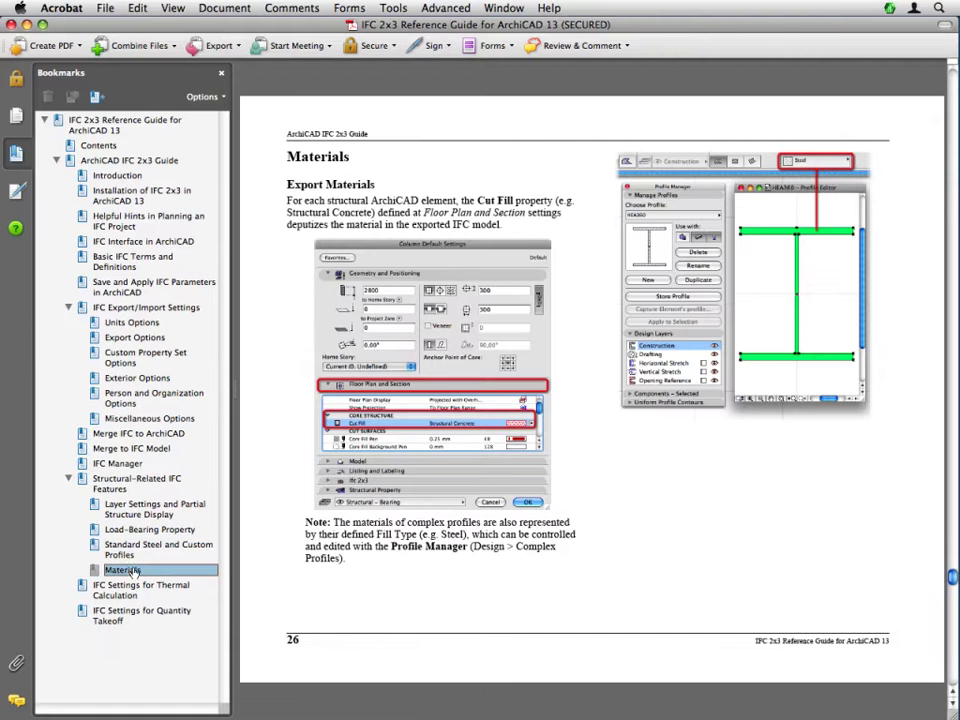
left_click(147, 591)
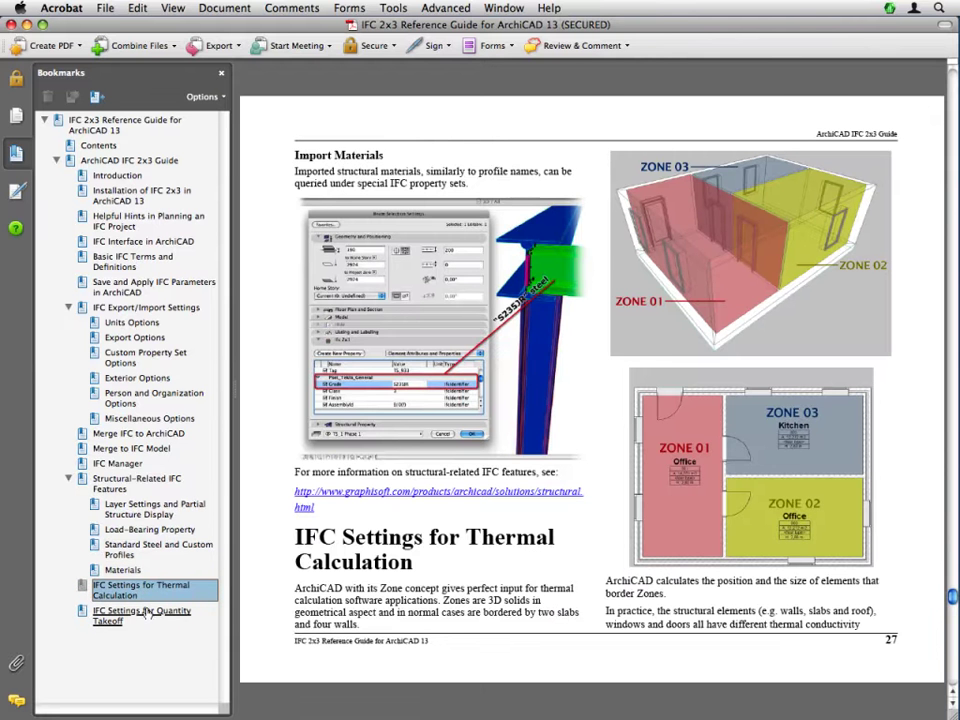
left_click(147, 614)
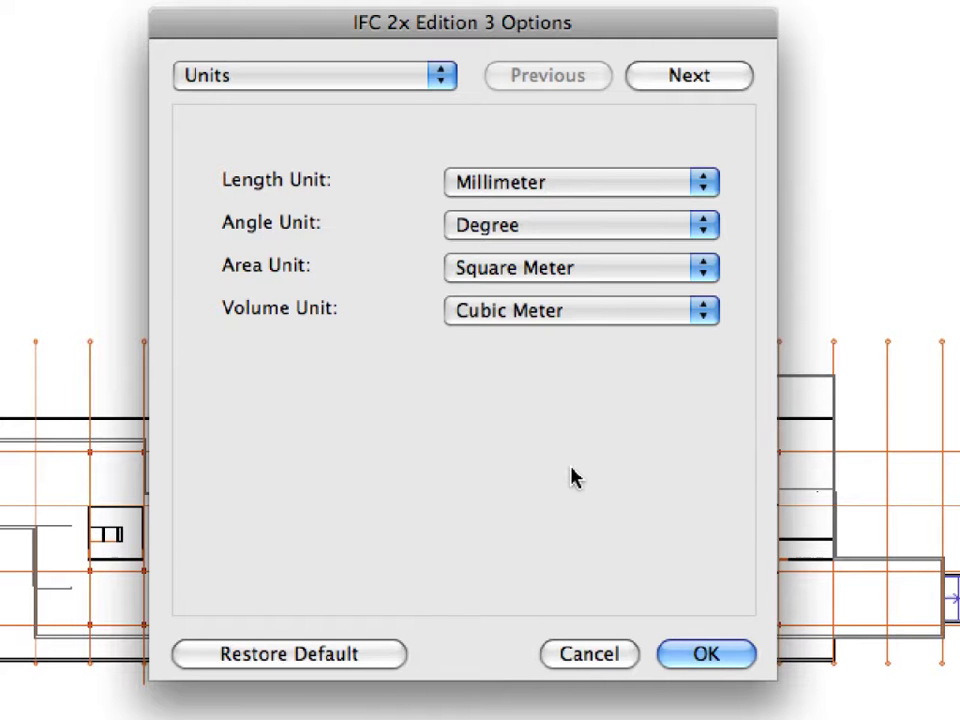
Choose Millimeter, Degree, Square Meter and Cubic Meter as the IFC length, angle, area and volume units
left_click(628, 189)
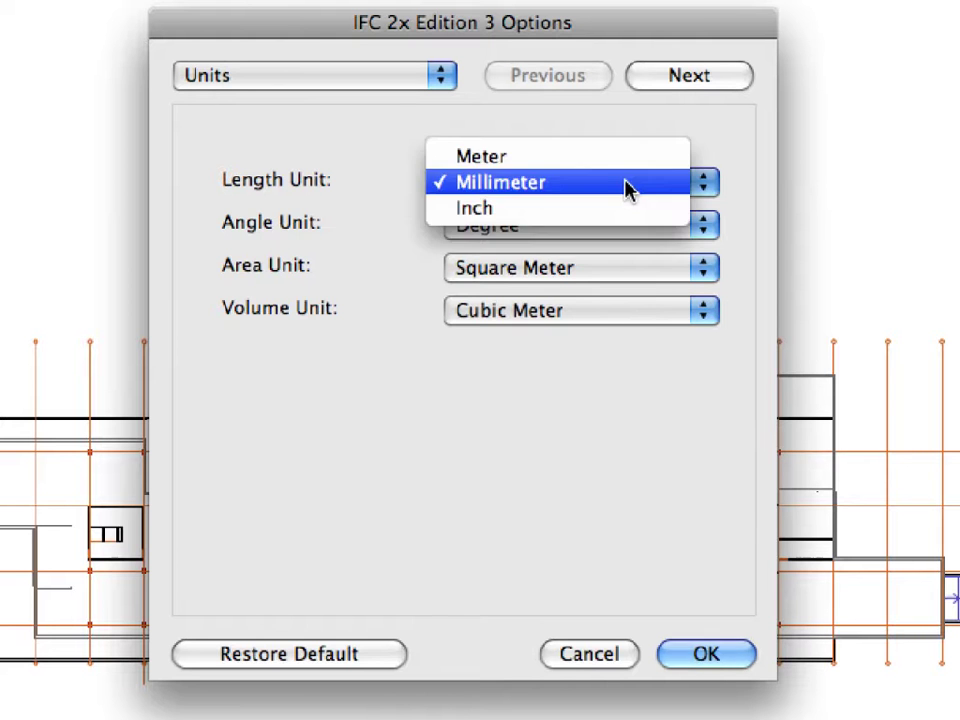
left_click(628, 189)
left_click(629, 229)
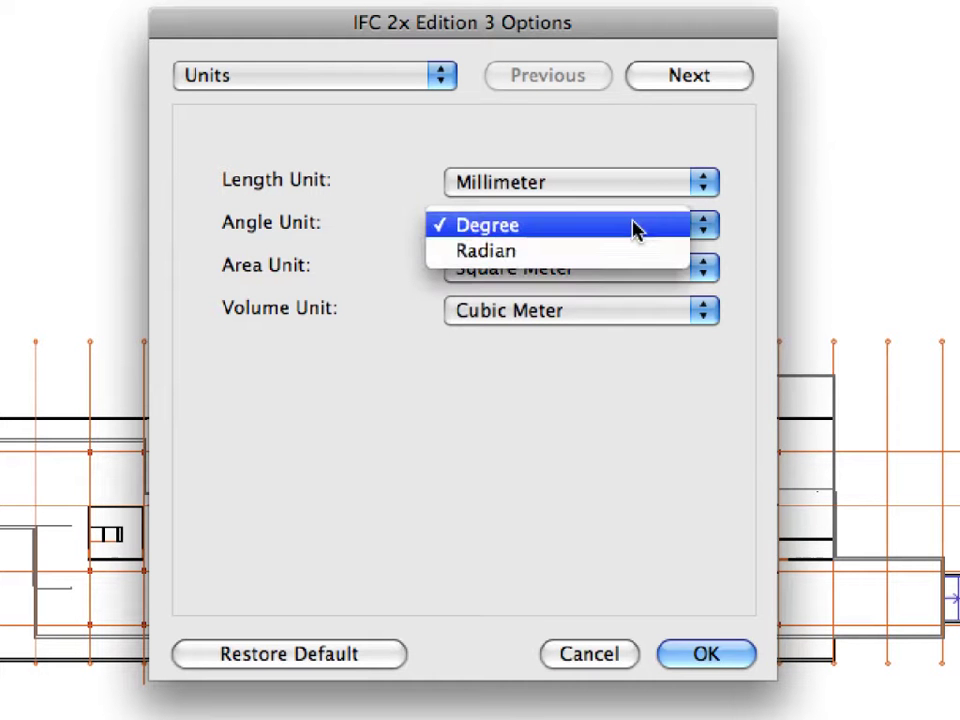
left_click(634, 227)
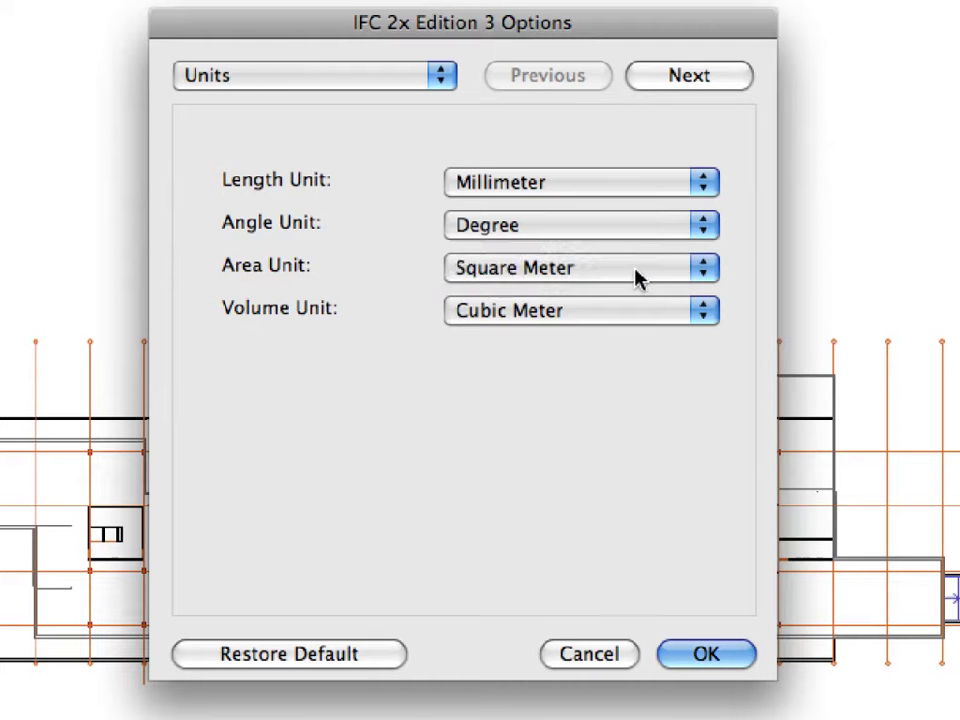
left_click(634, 268)
left_click(634, 271)
left_click(636, 305)
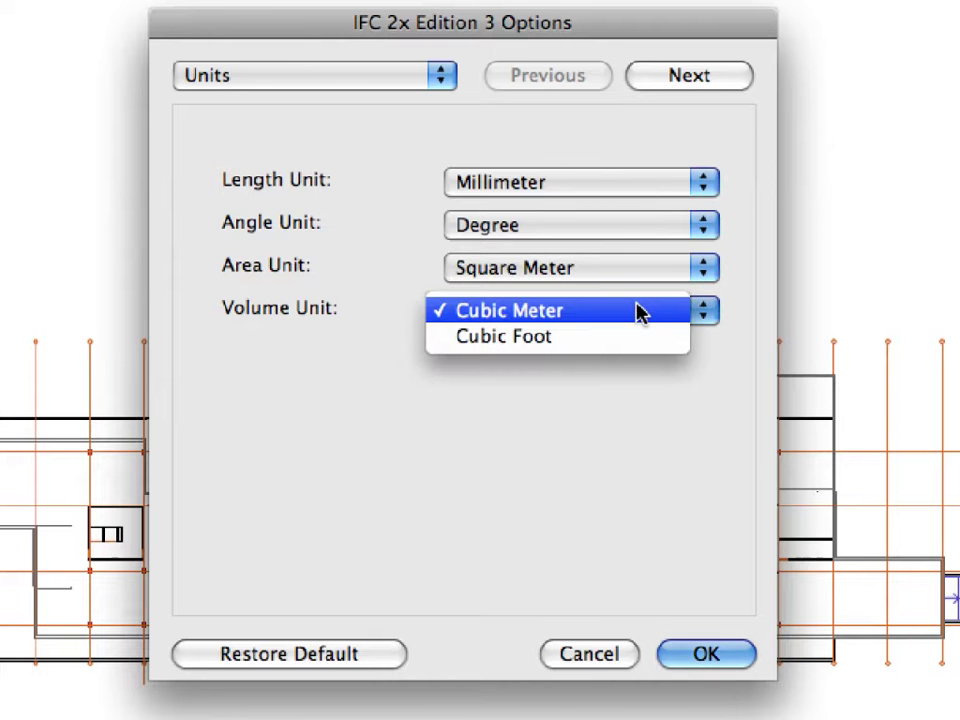
left_click(638, 312)
In the IFC export options, turn off Door/Window as BREP and turn on Follow Partial Structure Setting
left_click(699, 88)
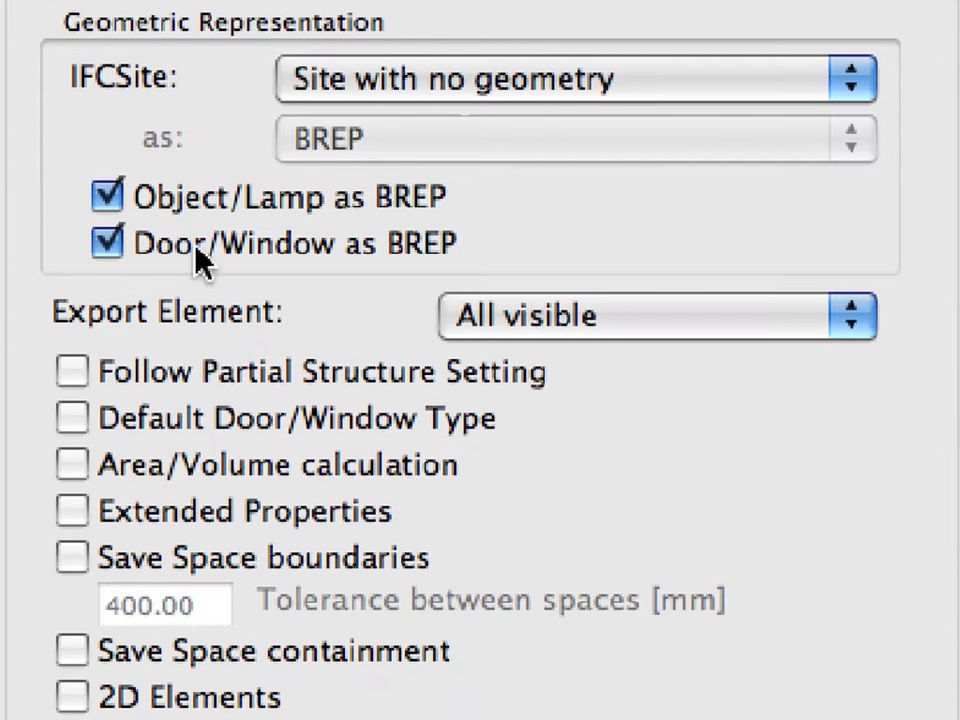
left_click(108, 245)
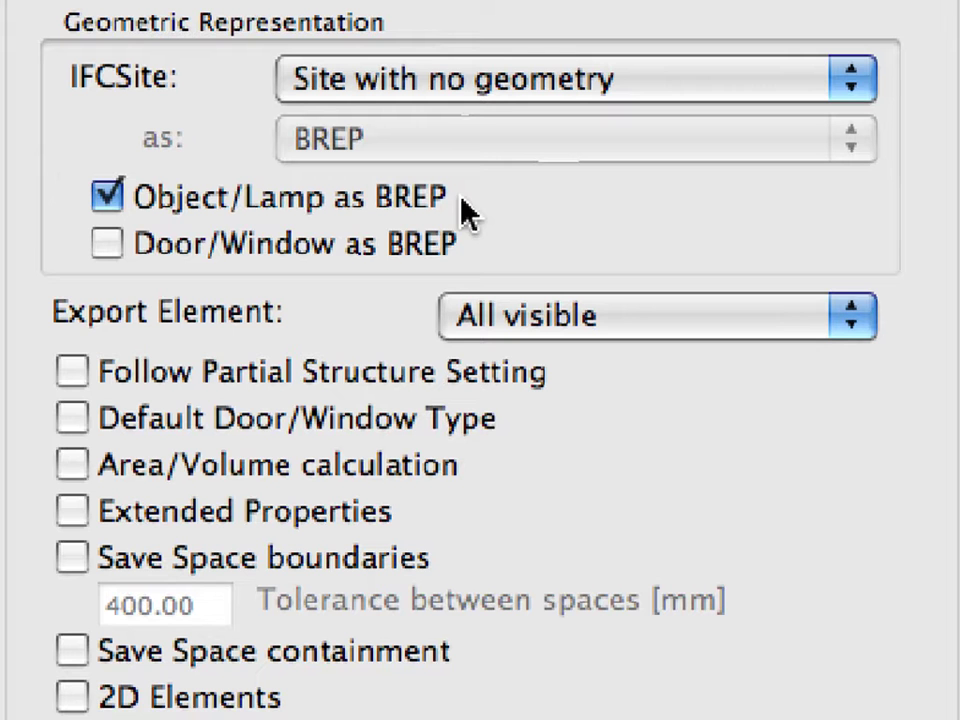
left_click(74, 370)
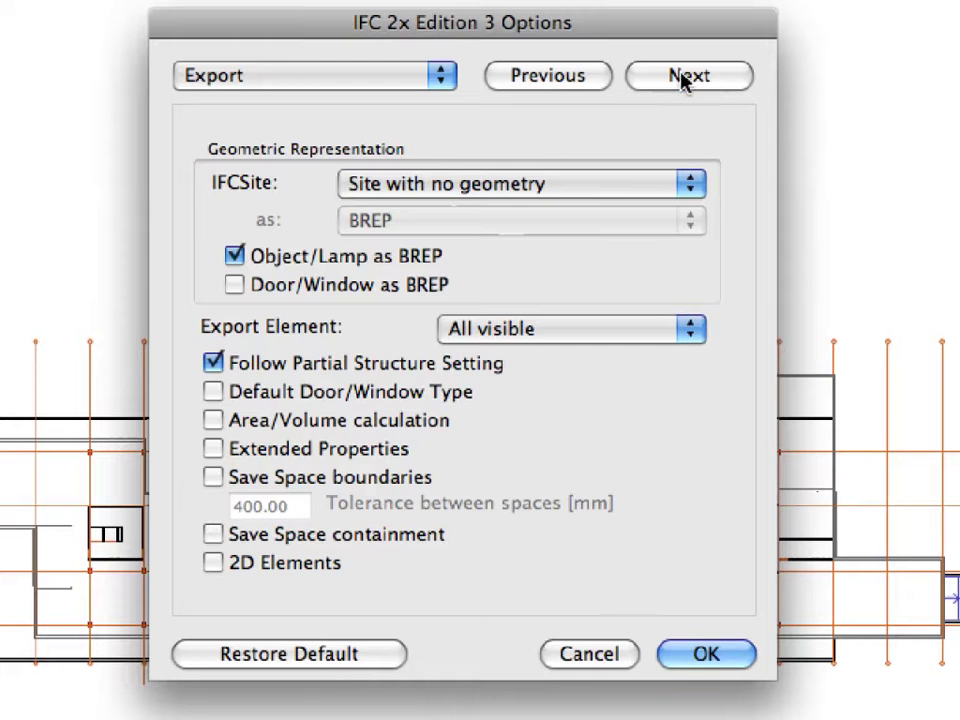
Review the Custom Property Set, Exterior, Person and Organization, and Miscellaneous IFC options without changes, and confirm the export options
left_click(686, 77)
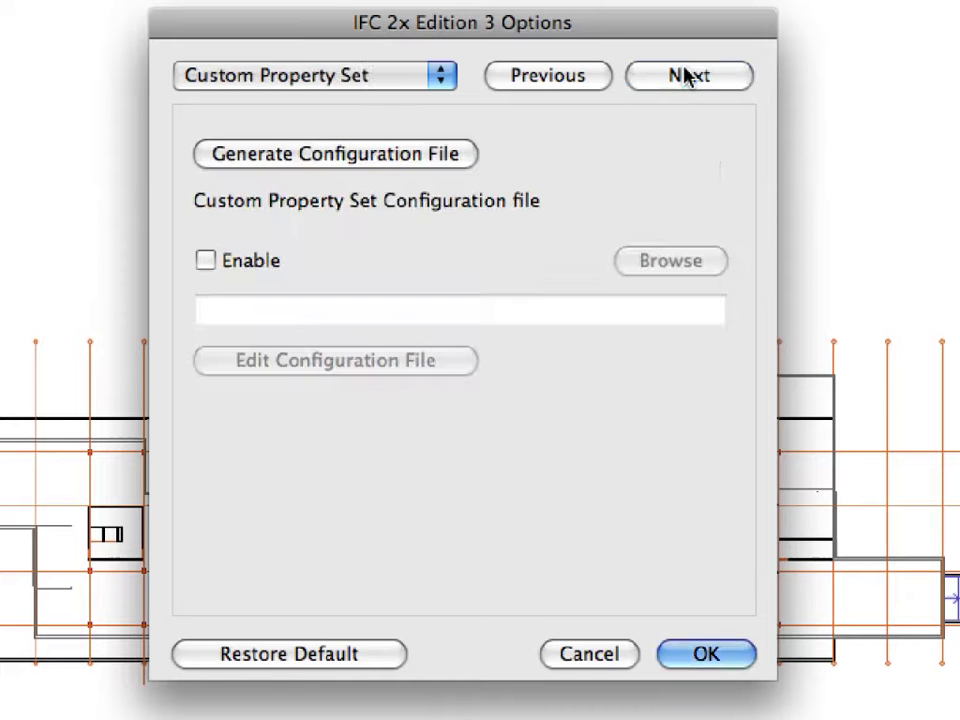
left_click(686, 77)
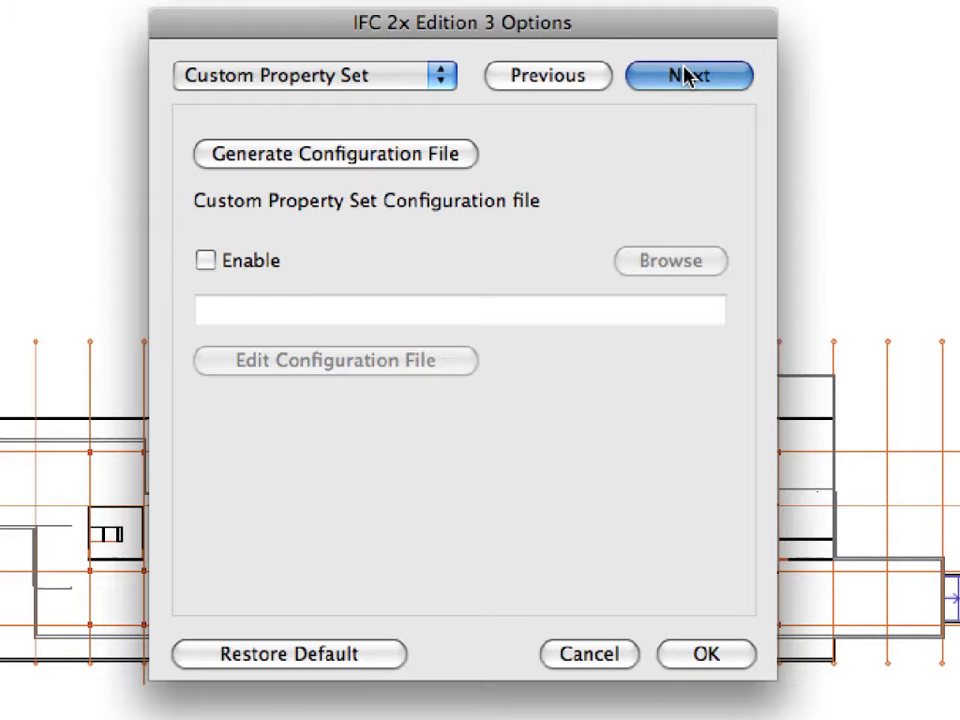
left_click(686, 77)
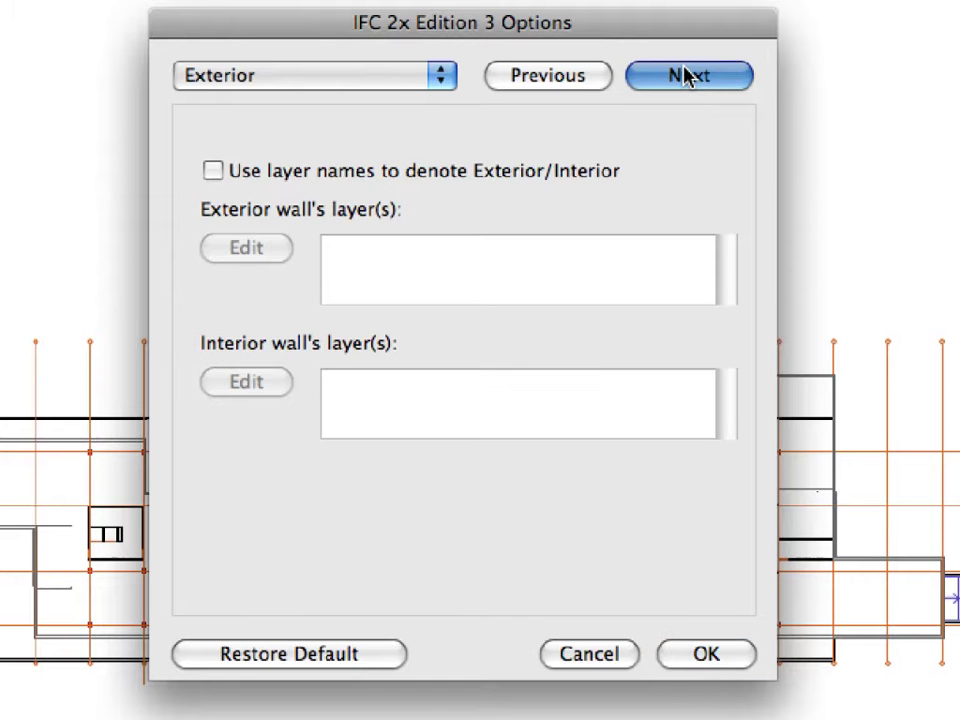
left_click(686, 77)
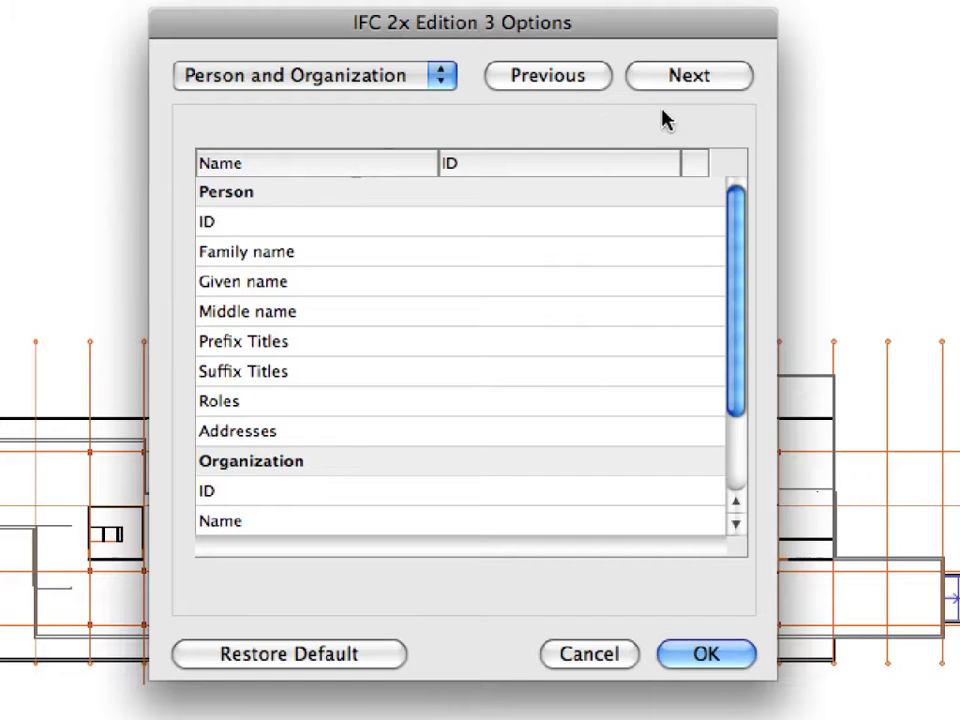
left_click(741, 88)
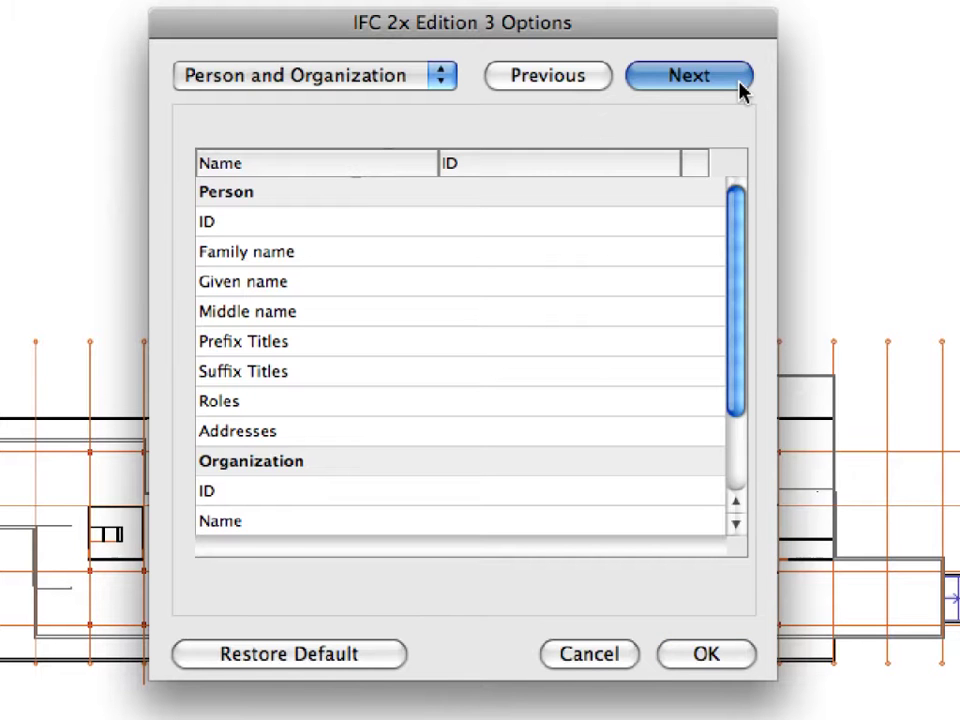
left_click(741, 88)
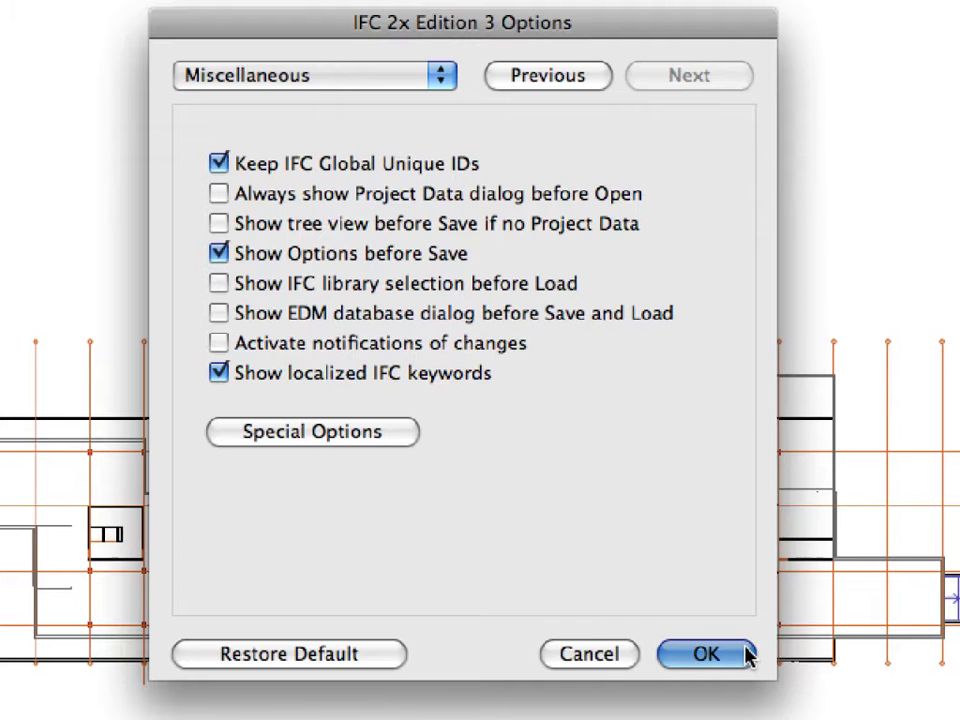
left_click(706, 654)
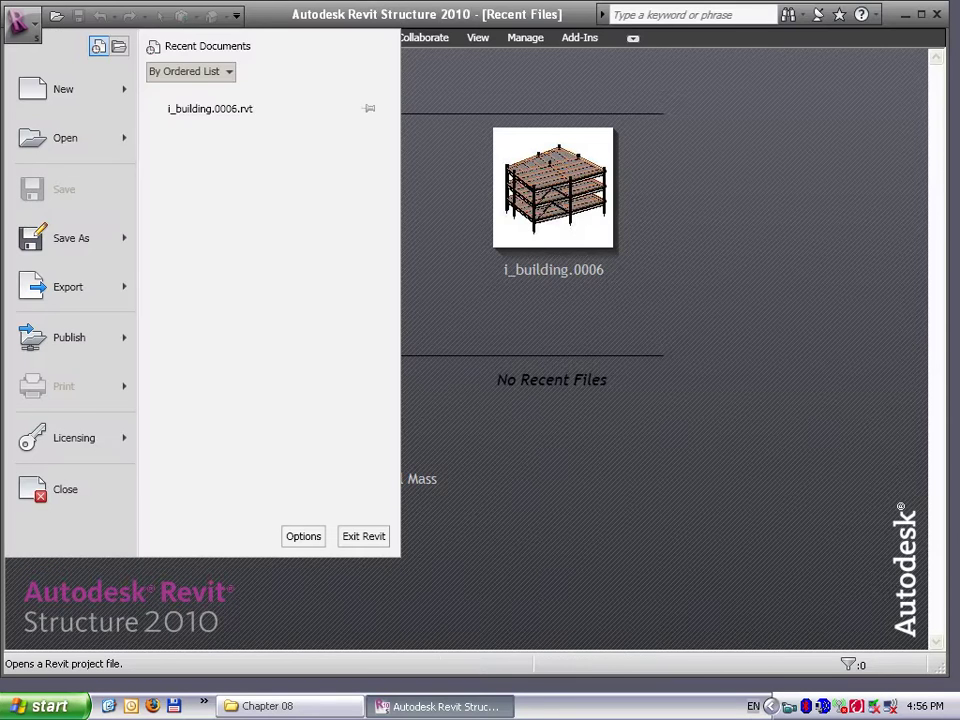
In Revit Structure, start opening an IFC file
mouse_move(70, 138)
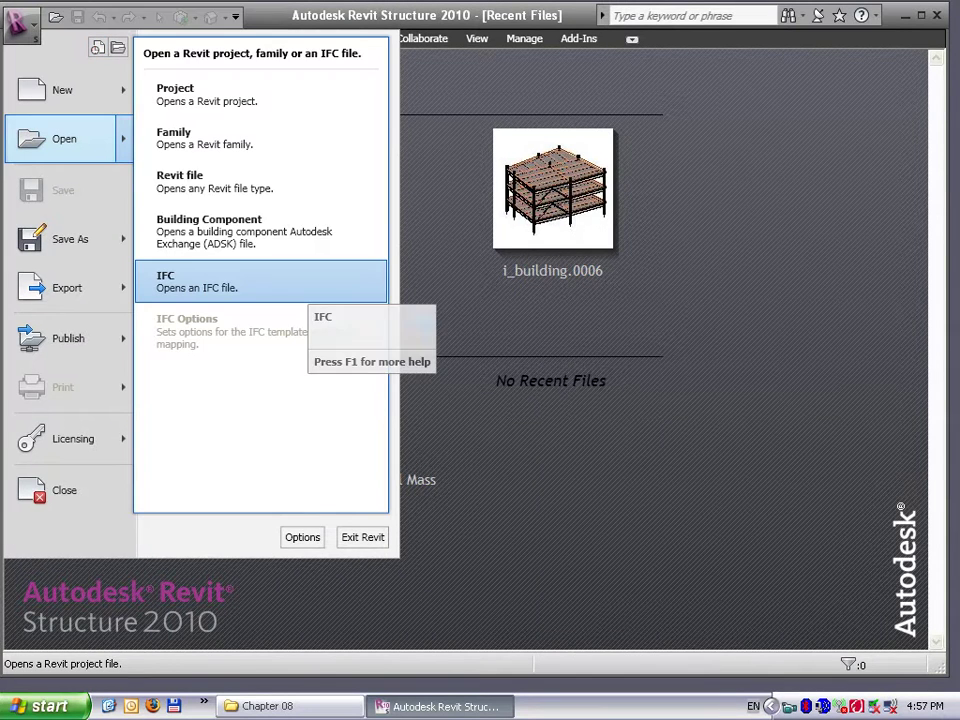
left_click(290, 283)
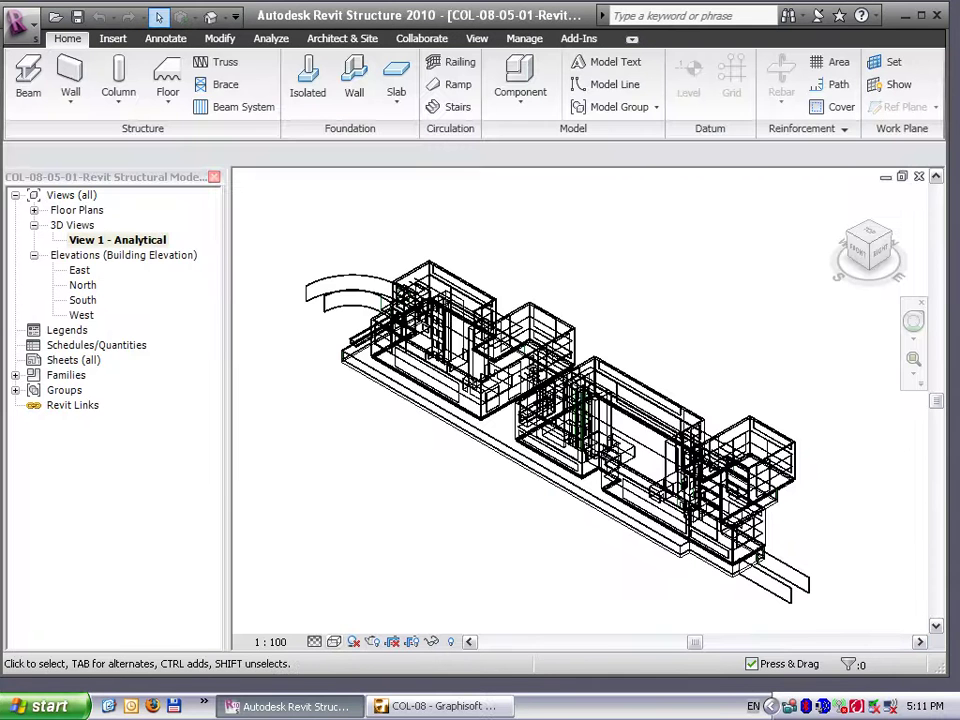
Display the analytical 3D view with Shading and Shading with Edges, ending on Hidden Line
left_click(334, 641)
left_click(354, 604)
left_click(334, 641)
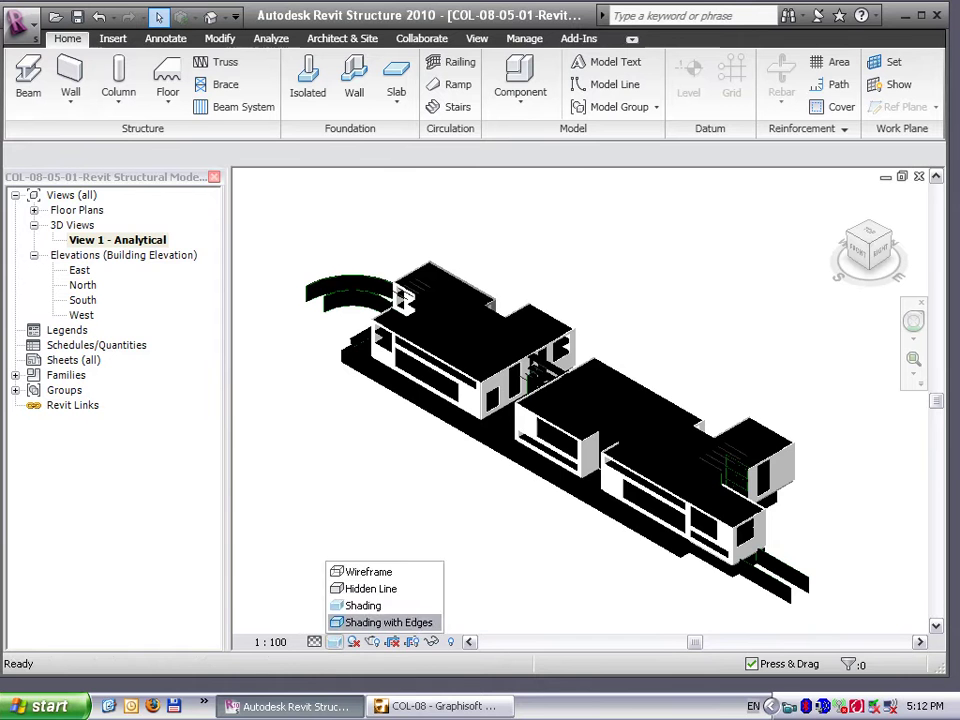
left_click(388, 622)
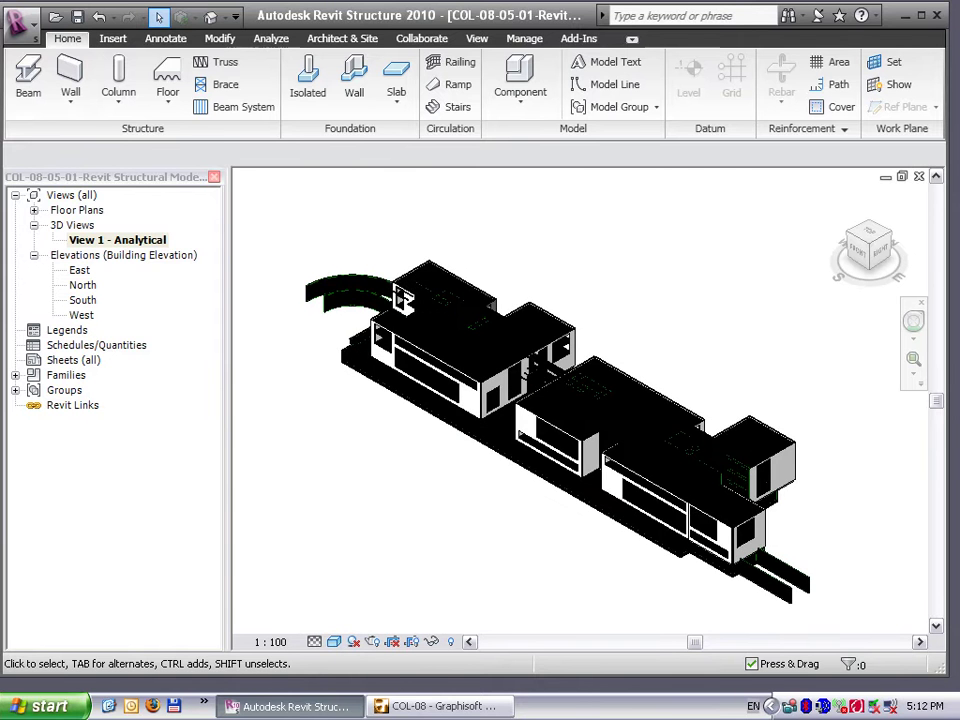
left_click(334, 641)
left_click(314, 641)
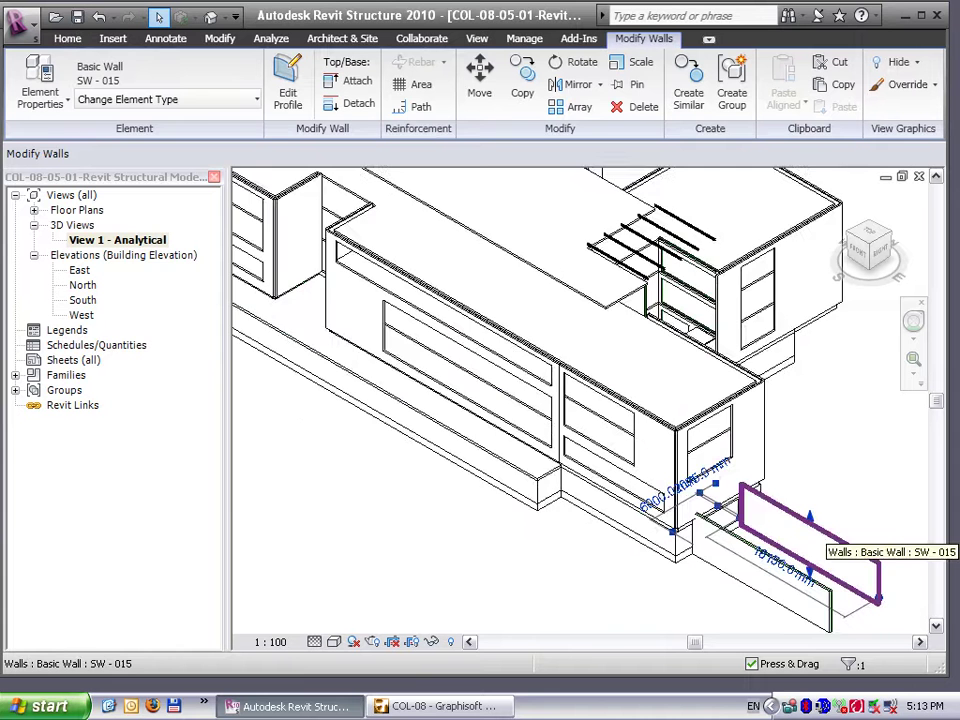
Open the instance properties of the selected SW - 015 ramp wall and examine its Structural Usage parameter
scroll(812, 535, "up", 5)
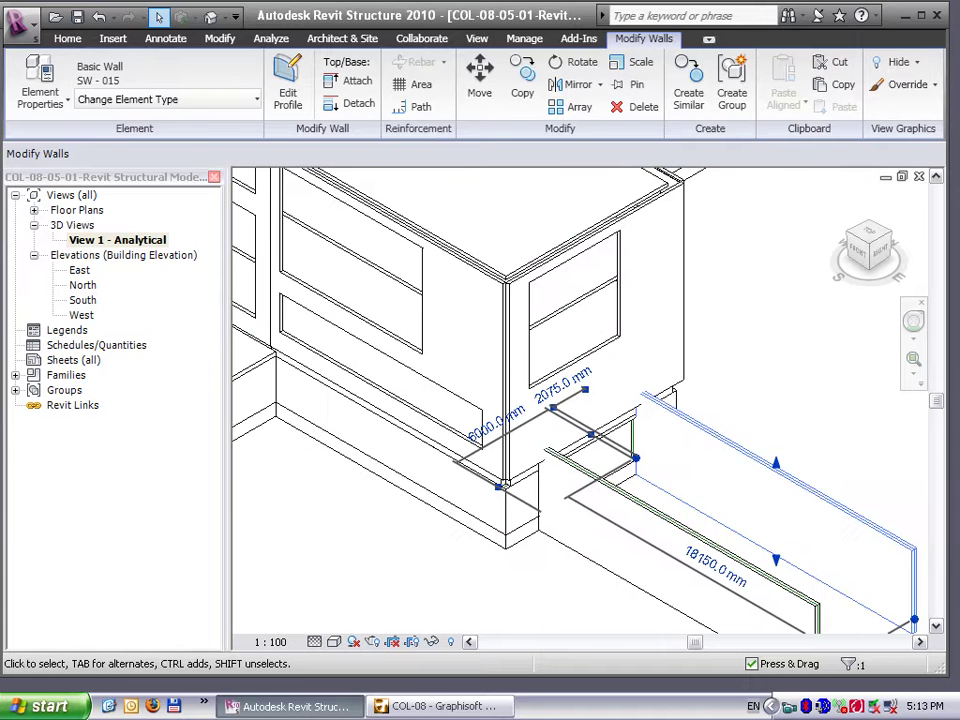
scroll(765, 450, "up", 2)
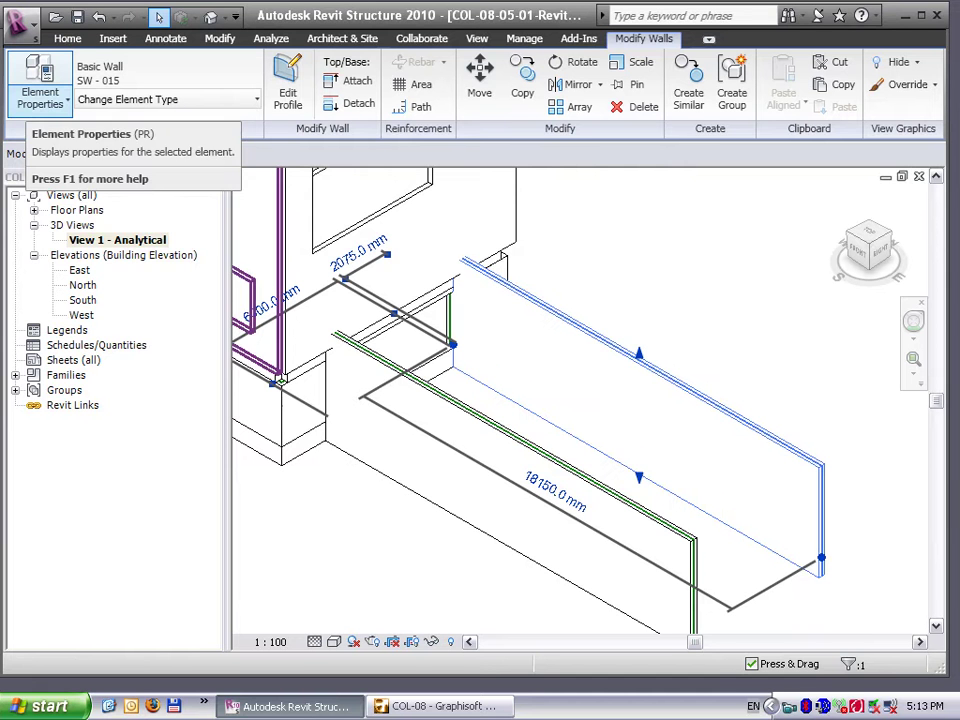
left_click(40, 97)
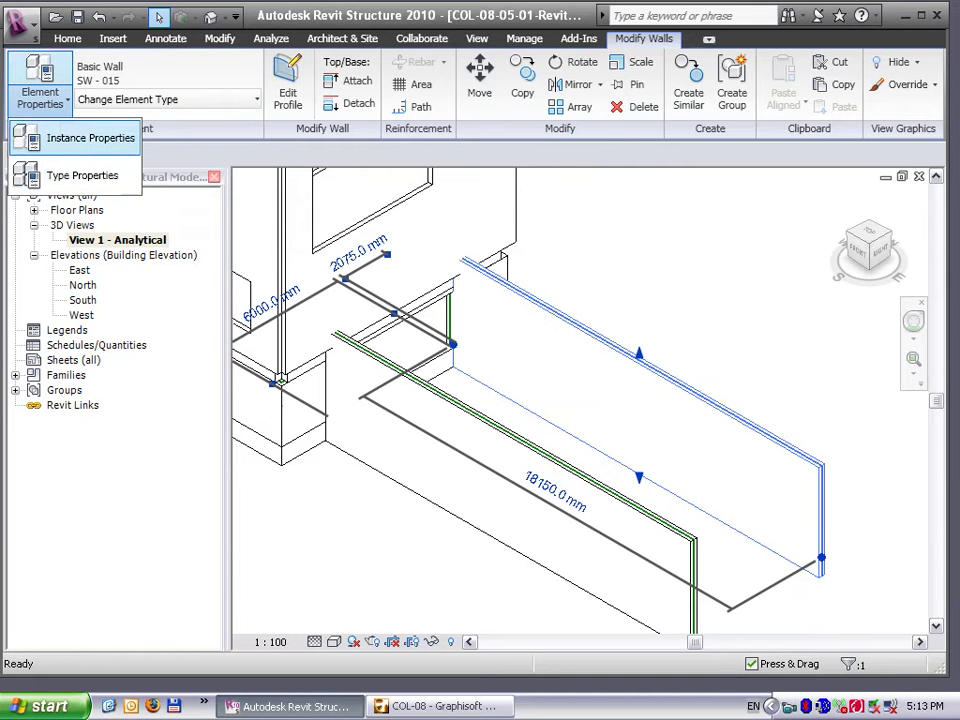
left_click(90, 138)
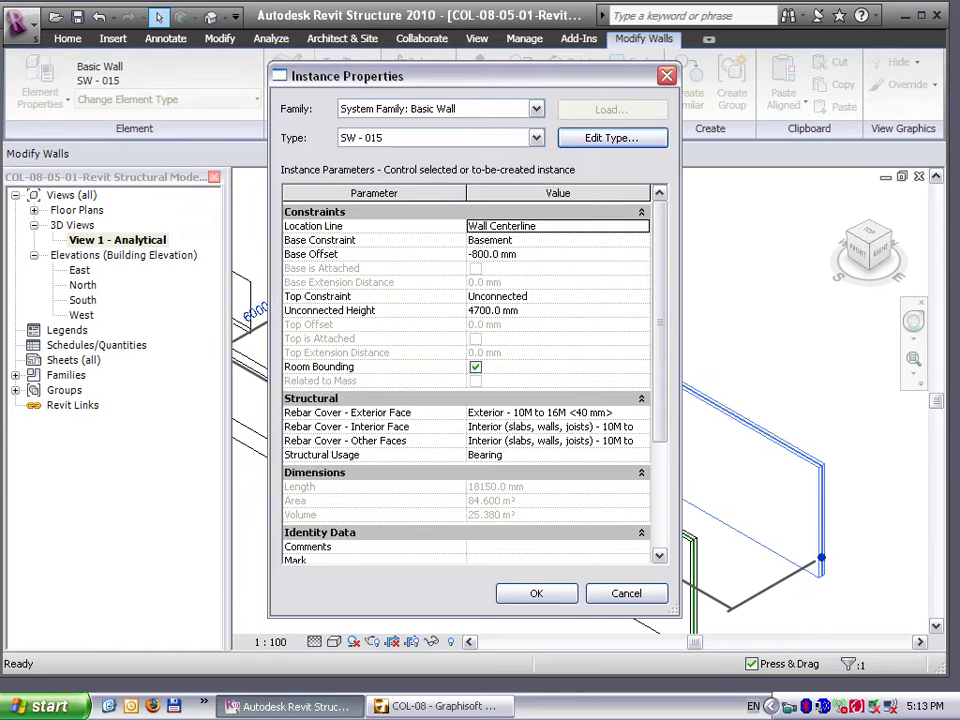
scroll(466, 380, "down", 3)
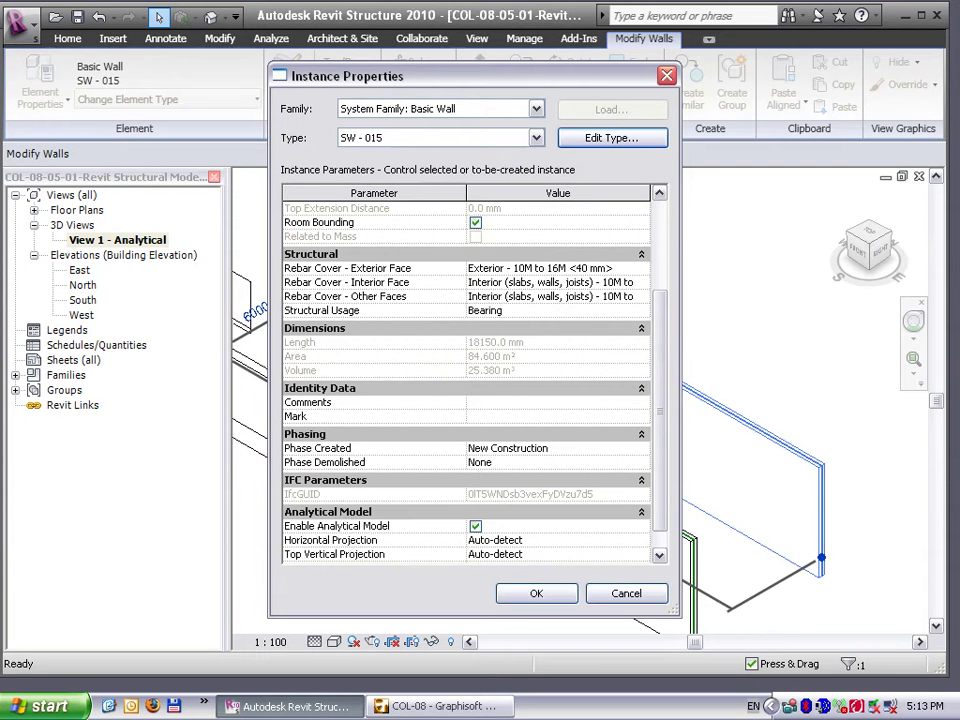
left_click(491, 310)
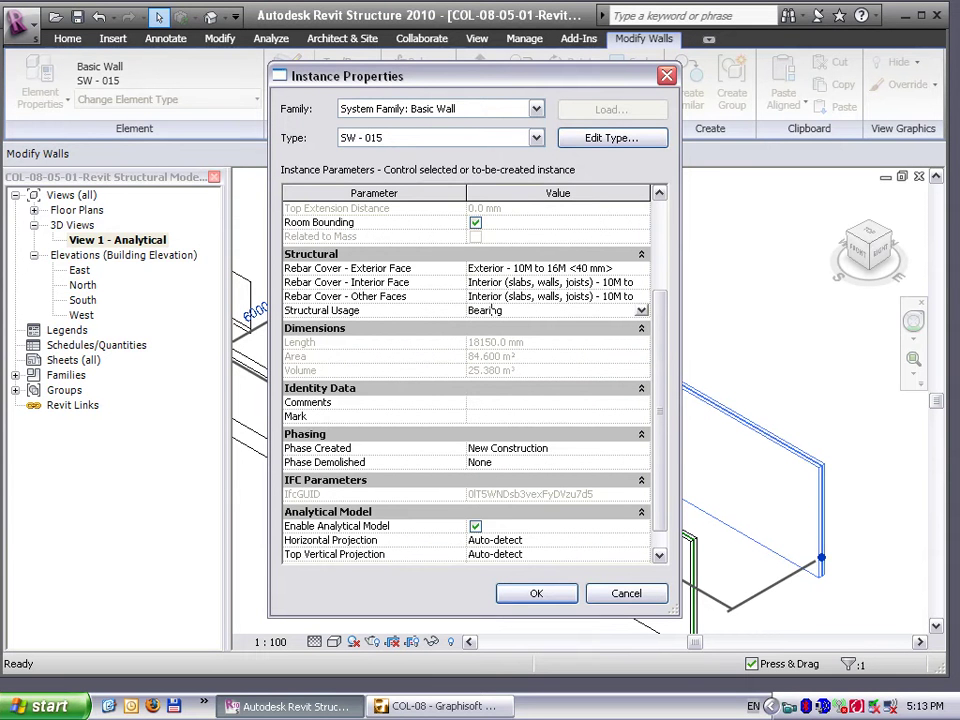
left_click_drag(503, 310, 469, 310)
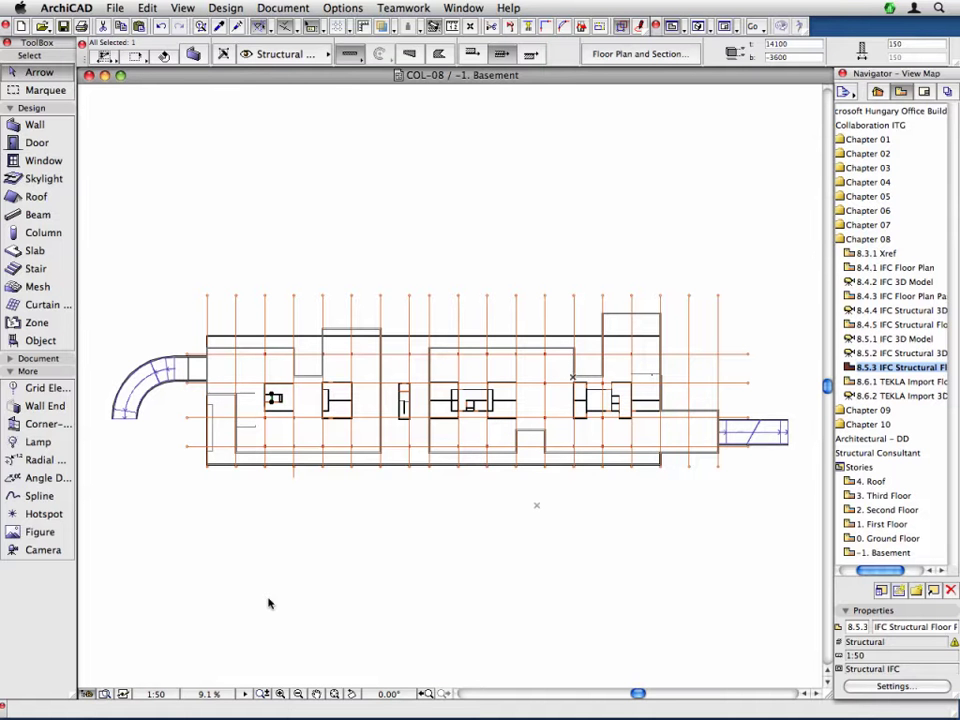
Switch to ArchiCAD and open "COL-08-05-02-Revit Structural Model.ifc" in a new ArchiCAD instance, filtering the Chapter 08 folder to IFC_* files
left_click(115, 7)
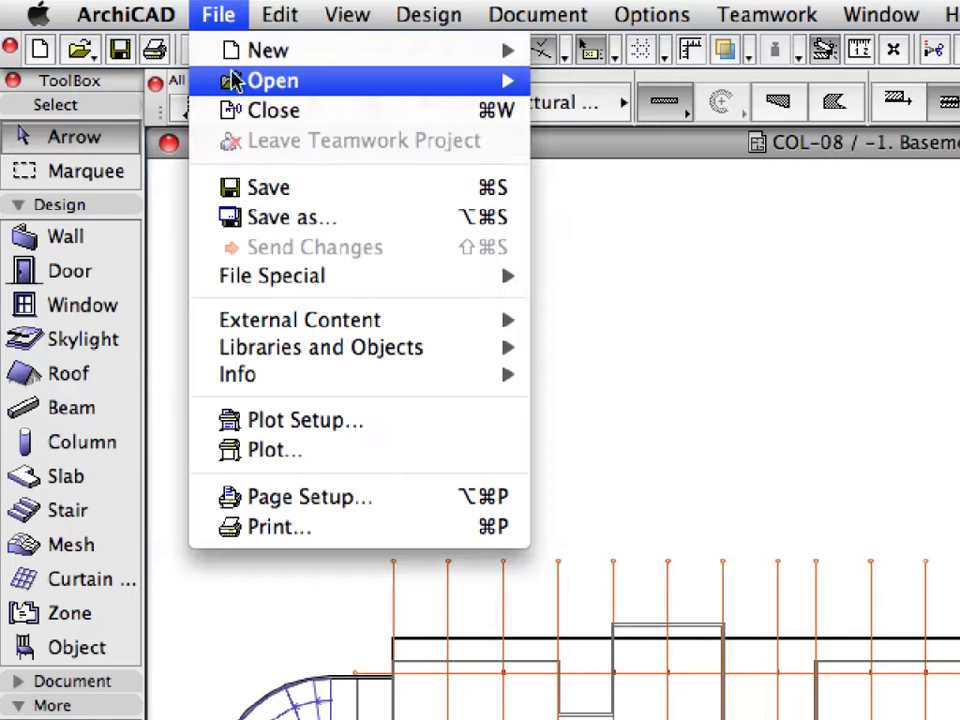
mouse_move(116, 41)
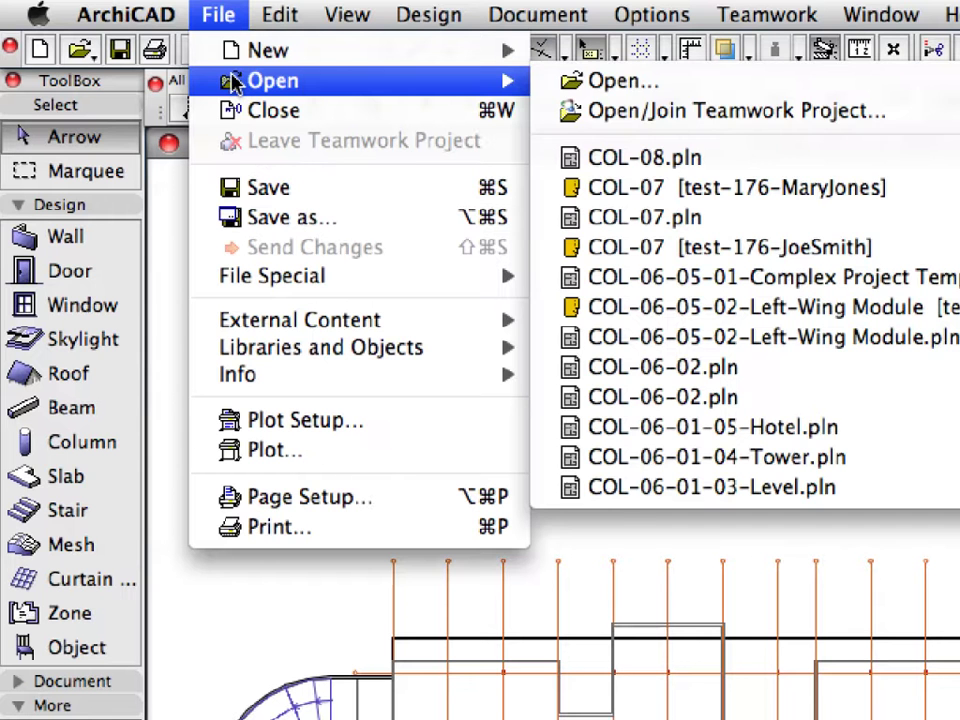
left_click(745, 88)
left_click(68, 535)
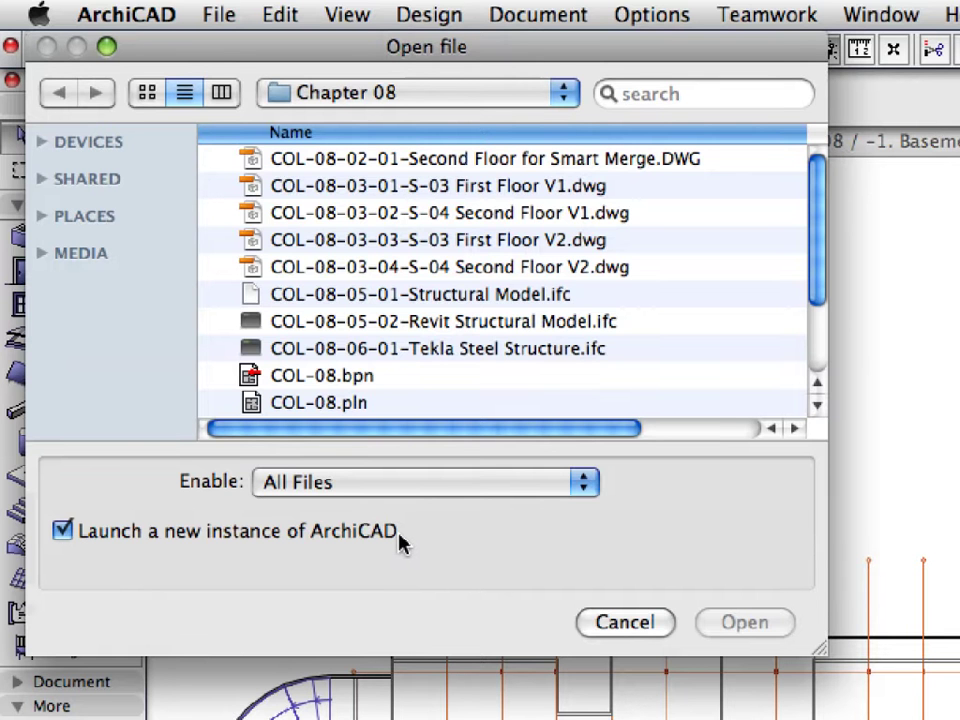
left_click(450, 486)
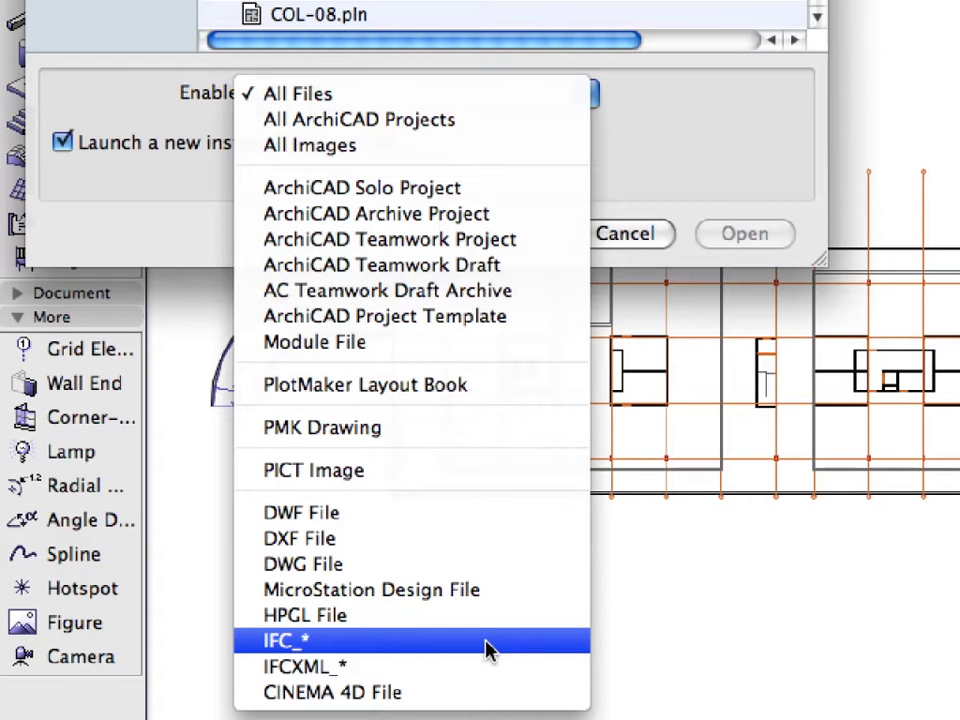
left_click(487, 650)
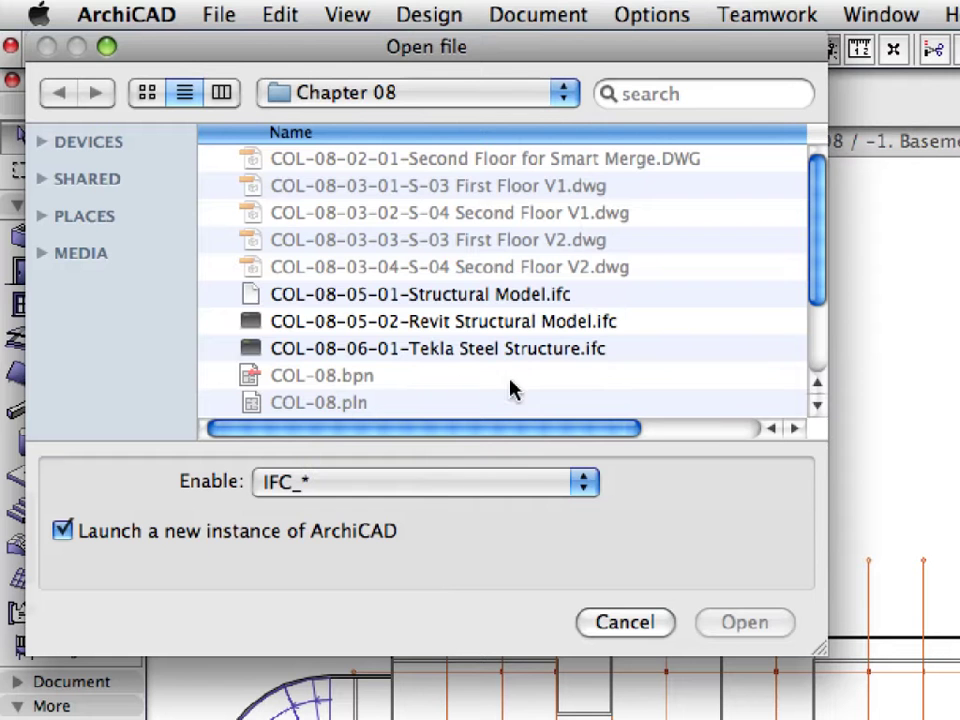
left_click(516, 324)
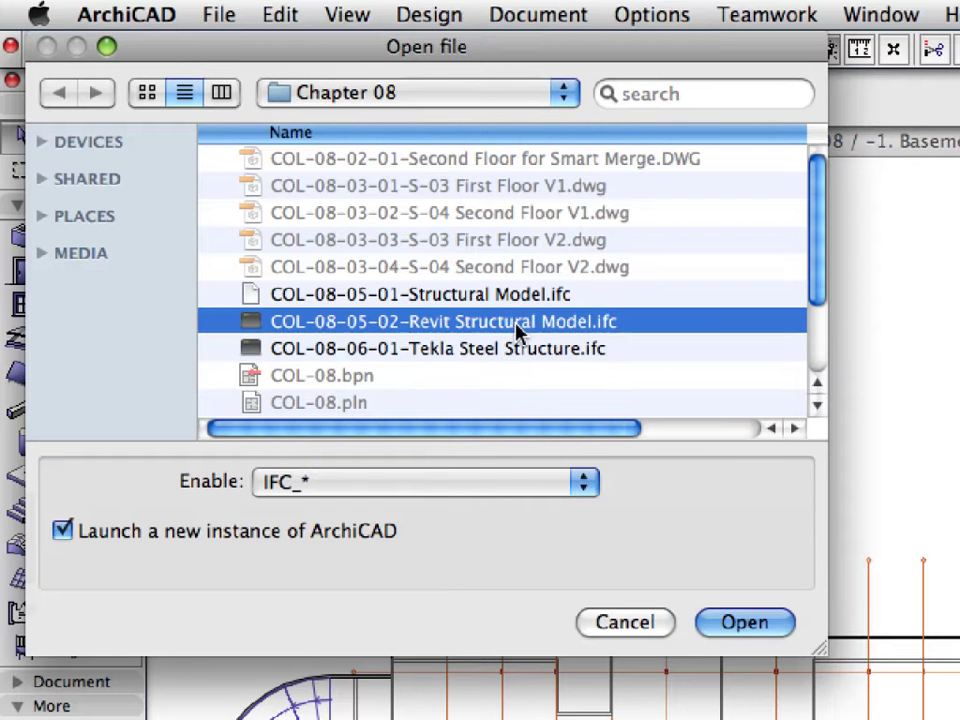
left_click(776, 624)
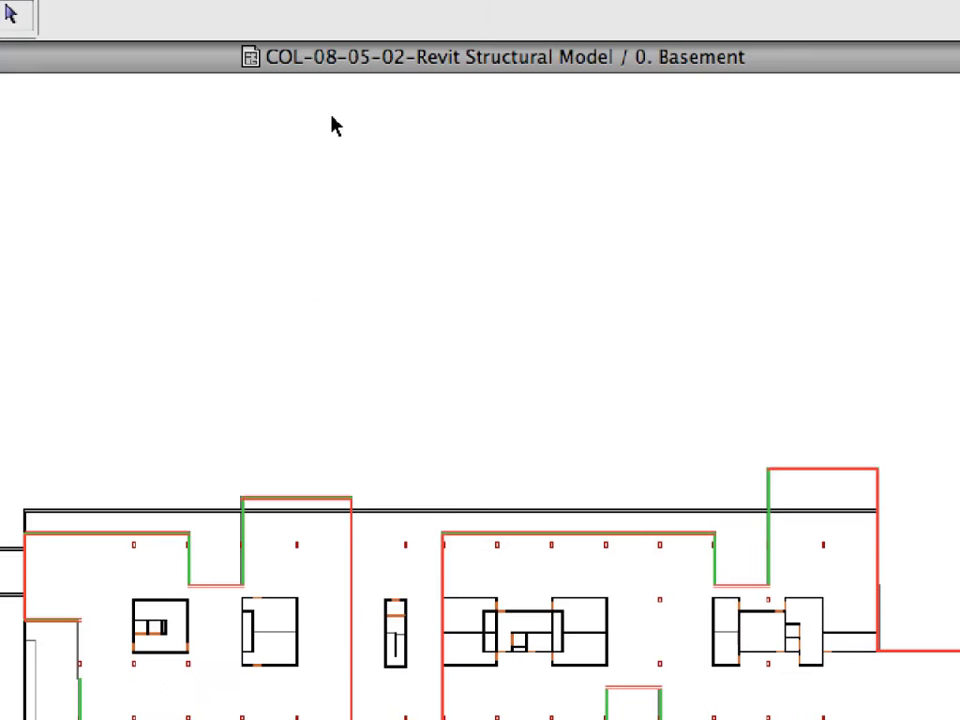
Show all elements of the opened Revit structural model in 3D, fit them in the window and examine the wireframe from the opposite end
right_click(335, 125)
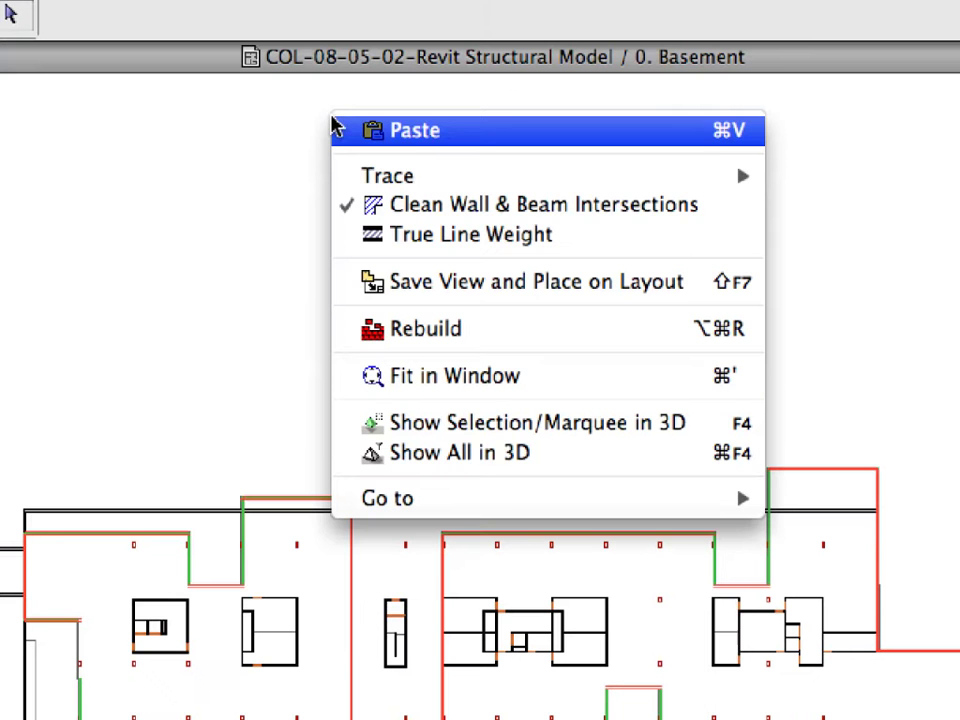
left_click(645, 472)
right_click(258, 96)
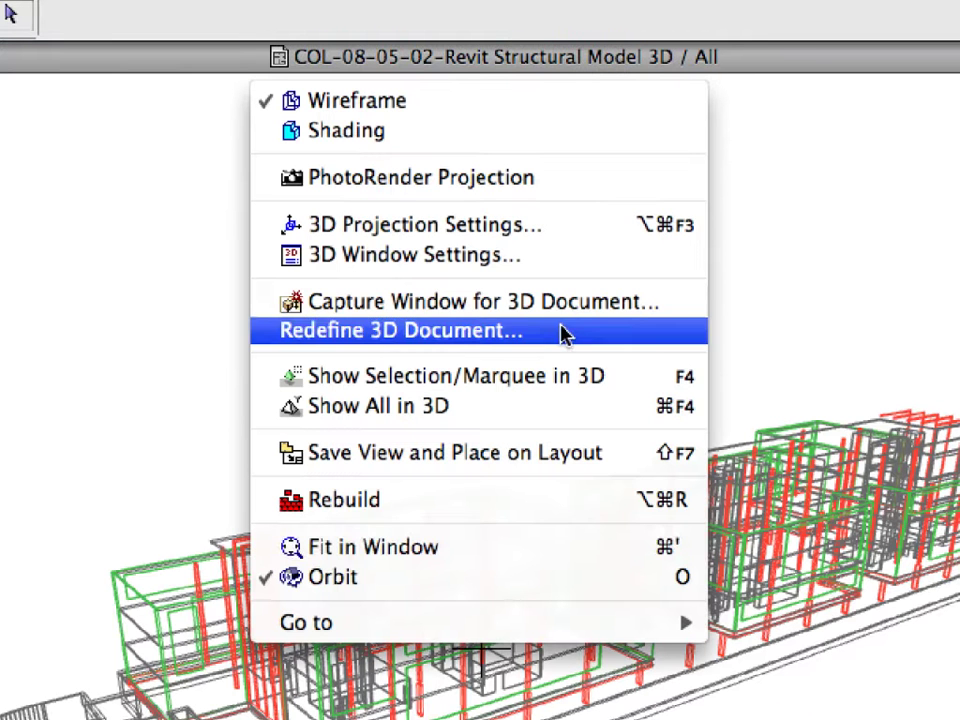
left_click(585, 546)
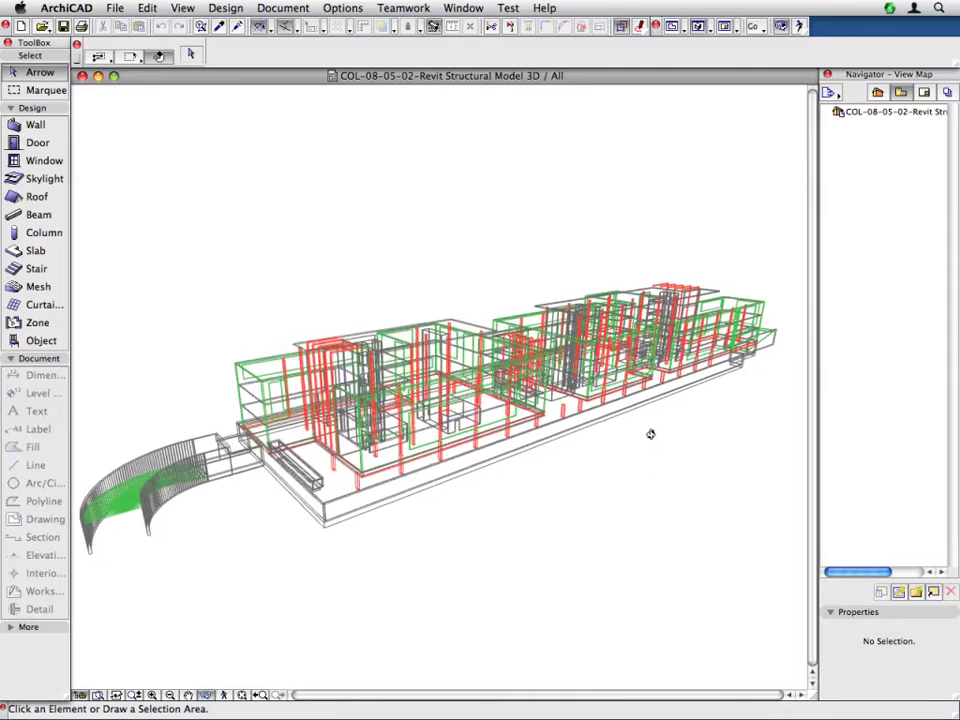
left_click_drag(650, 434, 223, 394)
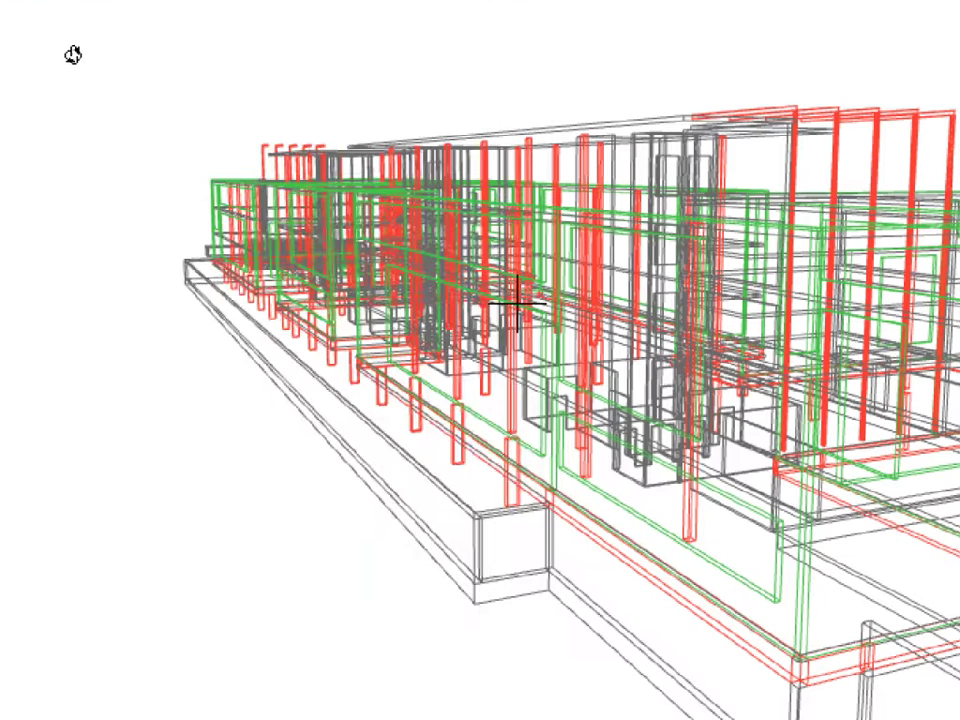
Switch the 3D model from wireframe to Shading and examine the facades, roofs and ramp of the whole building
right_click(205, 255)
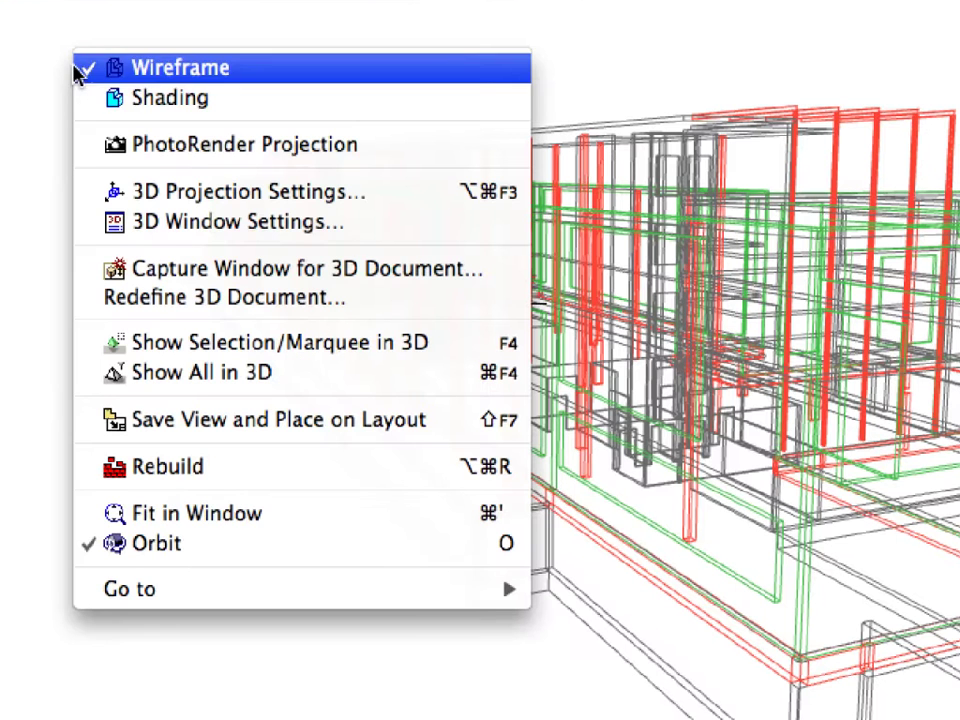
left_click(358, 98)
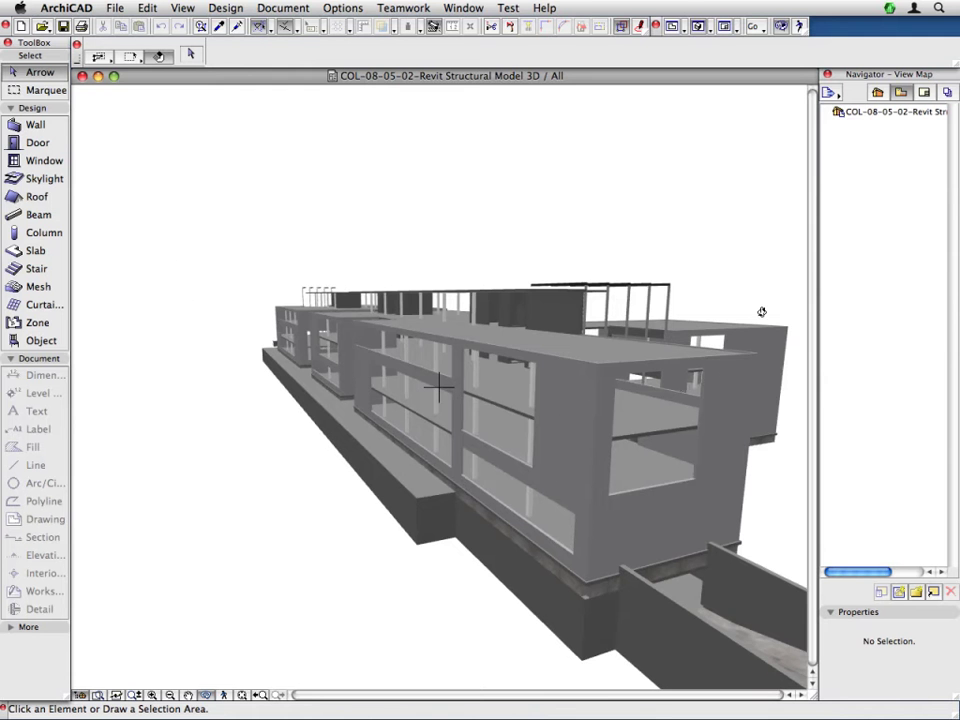
left_click_drag(761, 311, 139, 281)
scroll(324, 386, "down", 10)
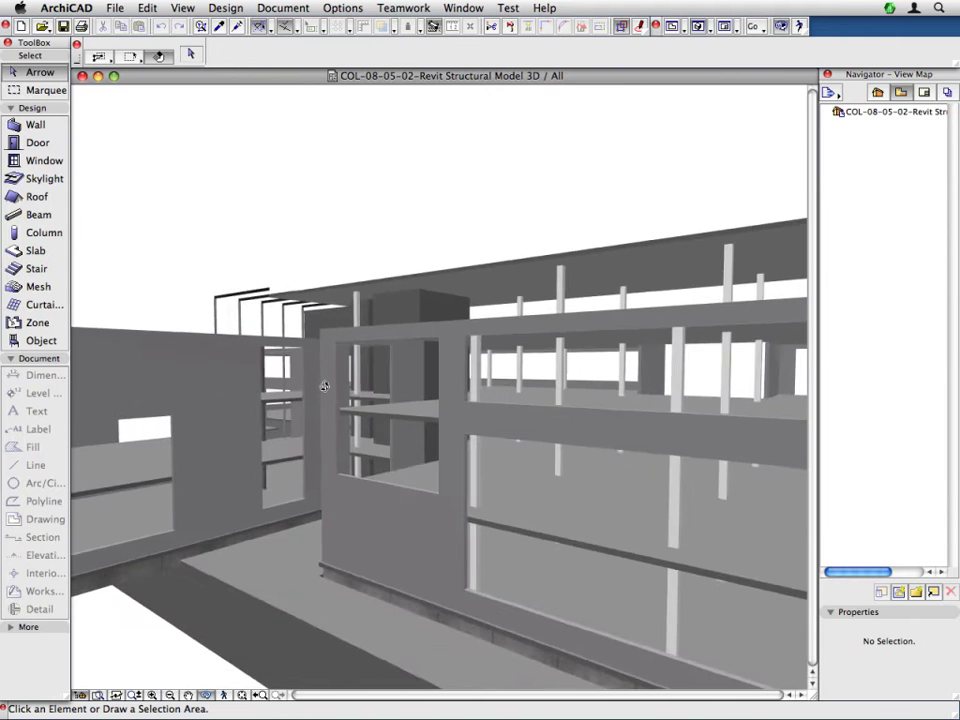
left_click_drag(324, 386, 601, 217)
scroll(601, 217, "down", 10)
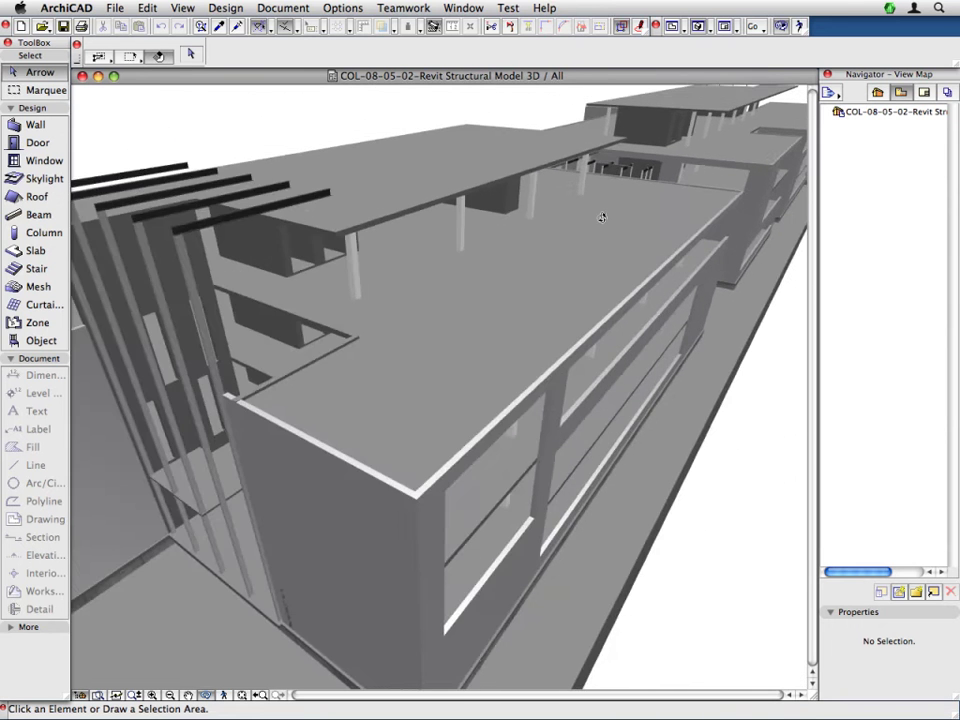
scroll(601, 217, "down", 6)
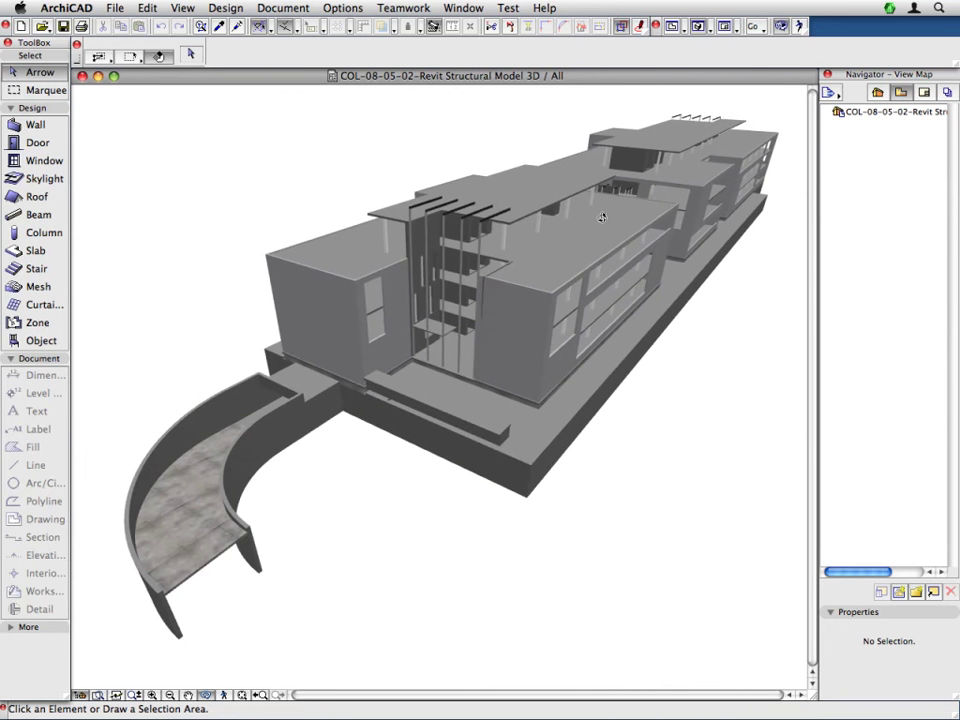